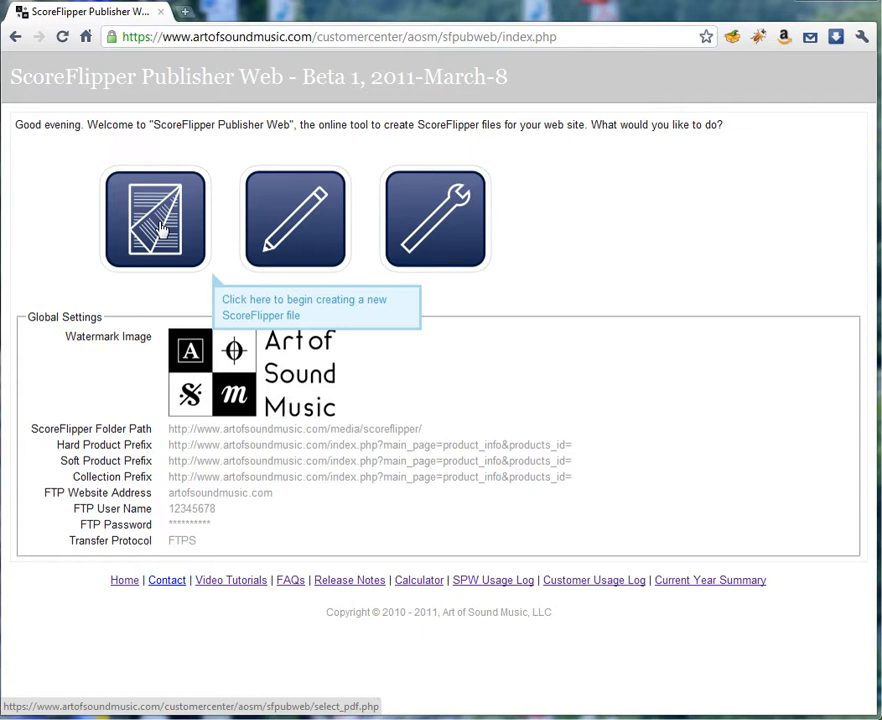
Begin creating a new ScoreFlipper file and upload 4pager.pdf as its score PDF
{"action": "left_click", "coordinate": [160, 229]}
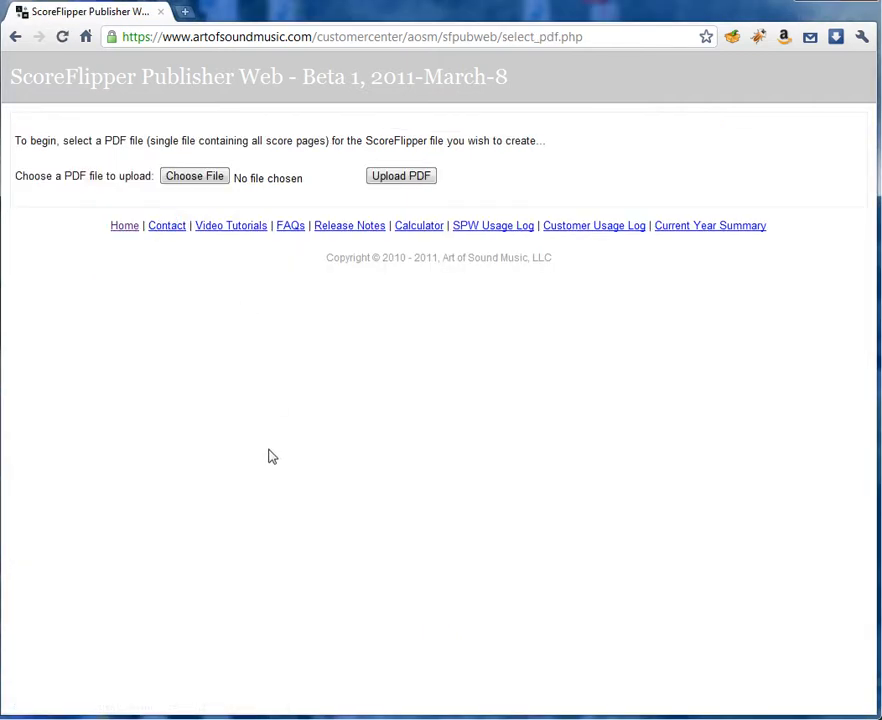
{"action": "left_click", "coordinate": [195, 177]}
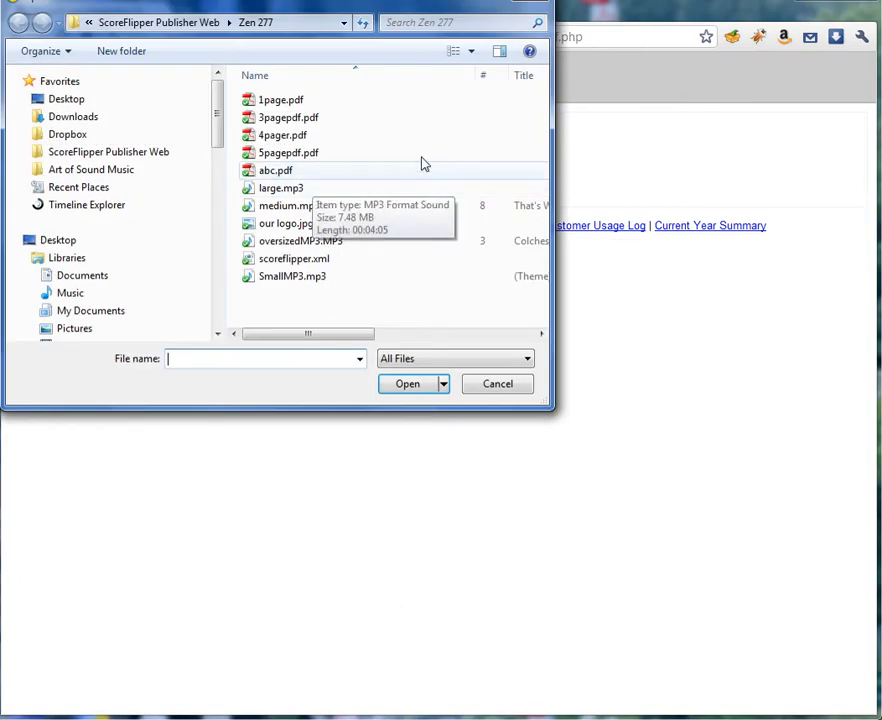
{"action": "left_click_drag", "start_coordinate": [373, 6], "coordinate": [400, 295]}
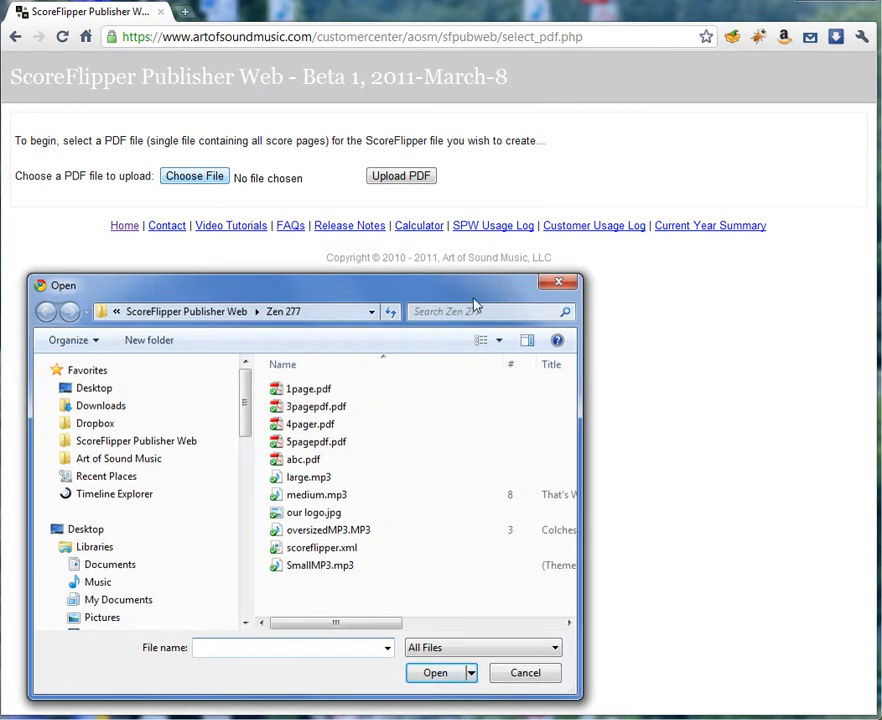
{"action": "double_click", "coordinate": [325, 428]}
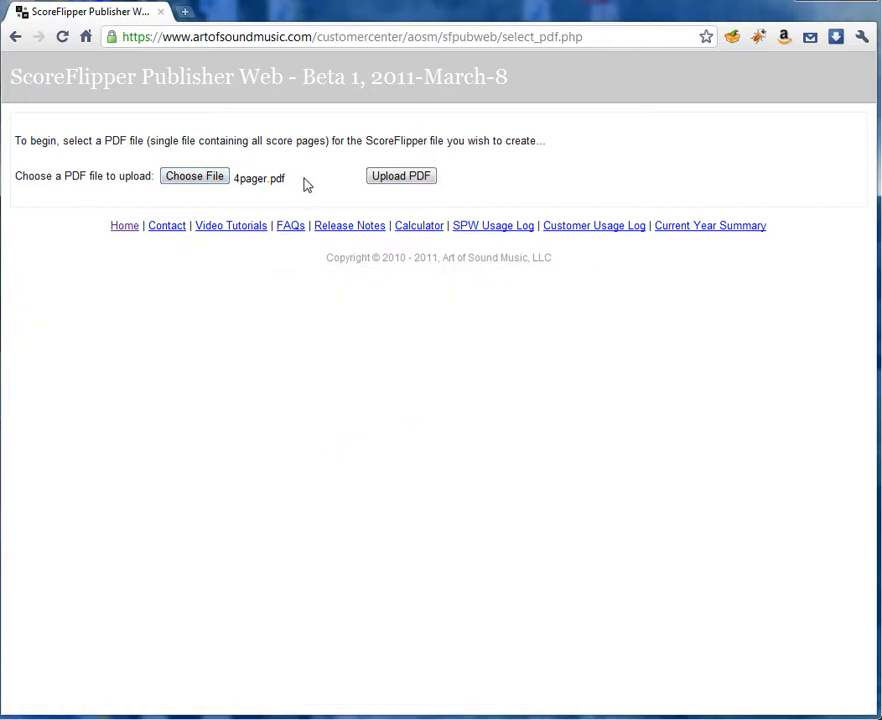
{"action": "left_click", "coordinate": [405, 178]}
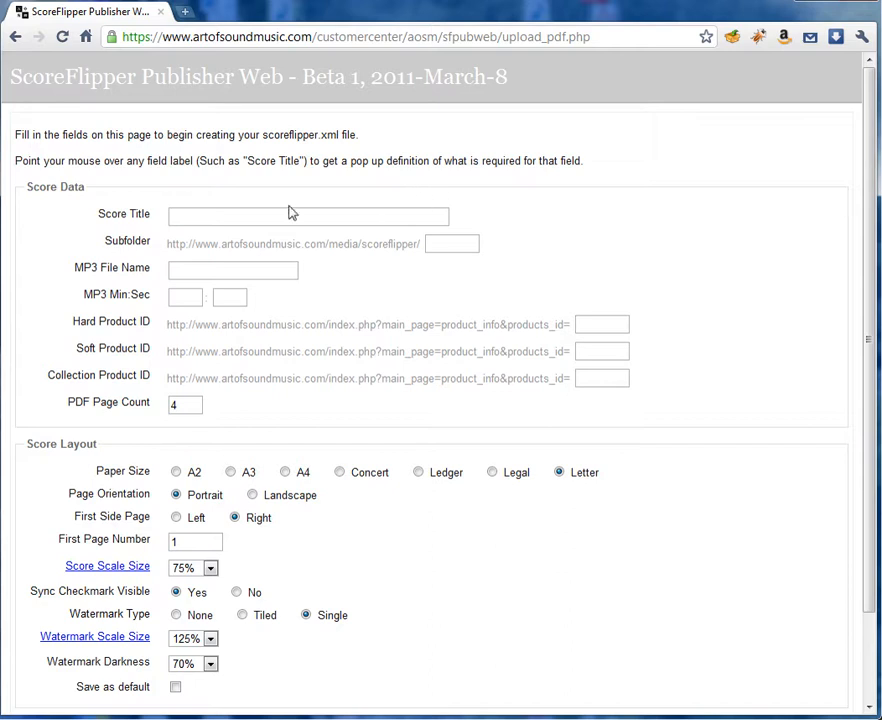
Enter "Test Piece" as the score title
{"action": "left_click", "coordinate": [276, 211]}
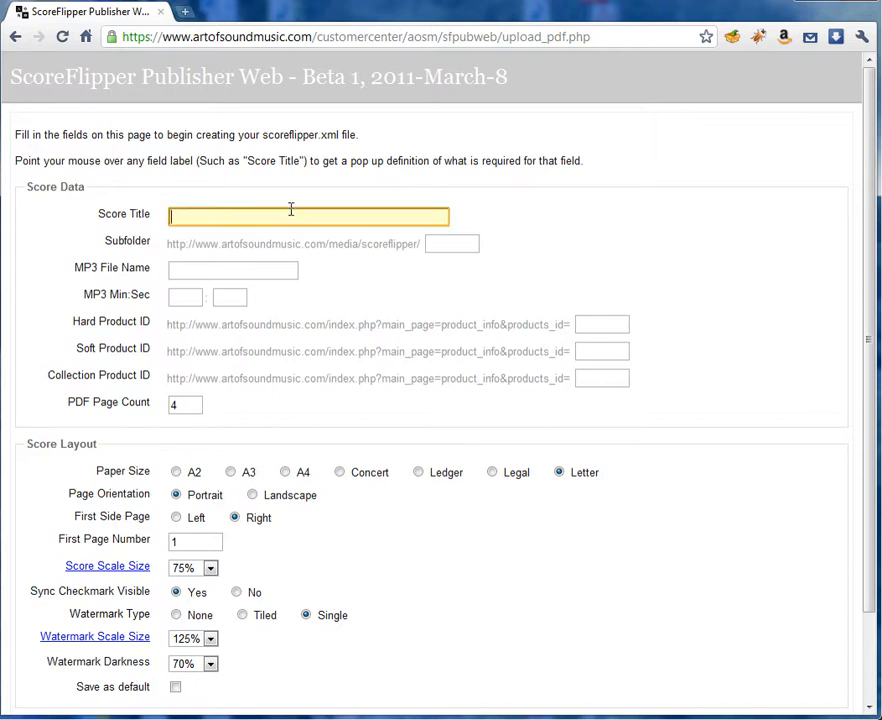
{"action": "type", "text": "test Piece"}
{"action": "key", "text": "Left"}
{"action": "key", "text": "Left"}
{"action": "key", "text": "Left"}
{"action": "key", "text": "Left"}
{"action": "key", "text": "Left"}
{"action": "key", "text": "Left"}
{"action": "key", "text": "Left"}
{"action": "key", "text": "Left"}
{"action": "key", "text": "Left"}
{"action": "key", "text": "Left"}
{"action": "key", "text": "Delete"}
{"action": "type", "text": "T"}
{"action": "key", "text": "Tab"}
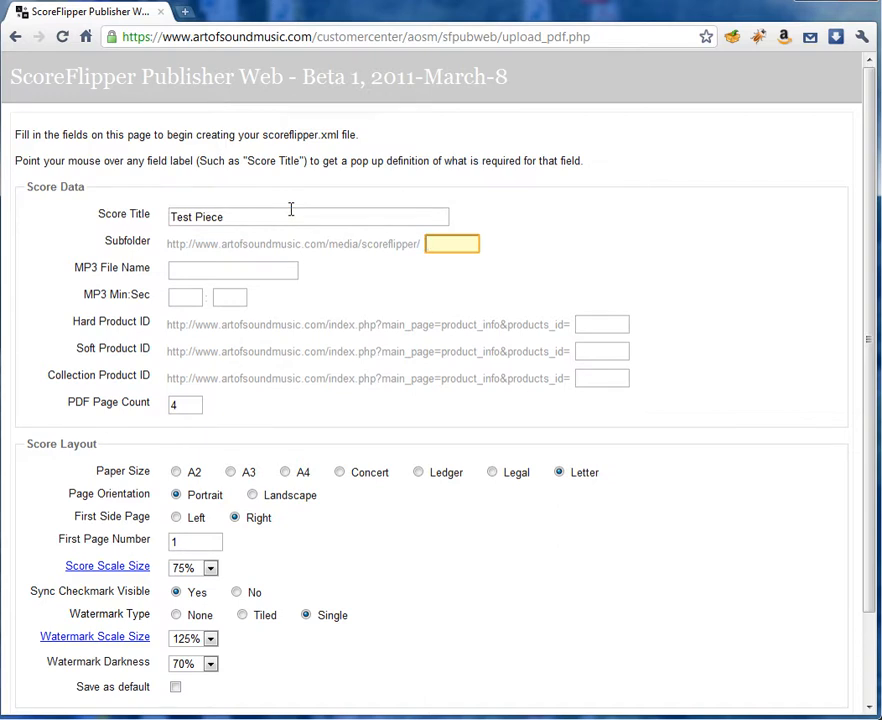
Set both the score's subfolder and its MP3 file name to 1
{"action": "type", "text": "1"}
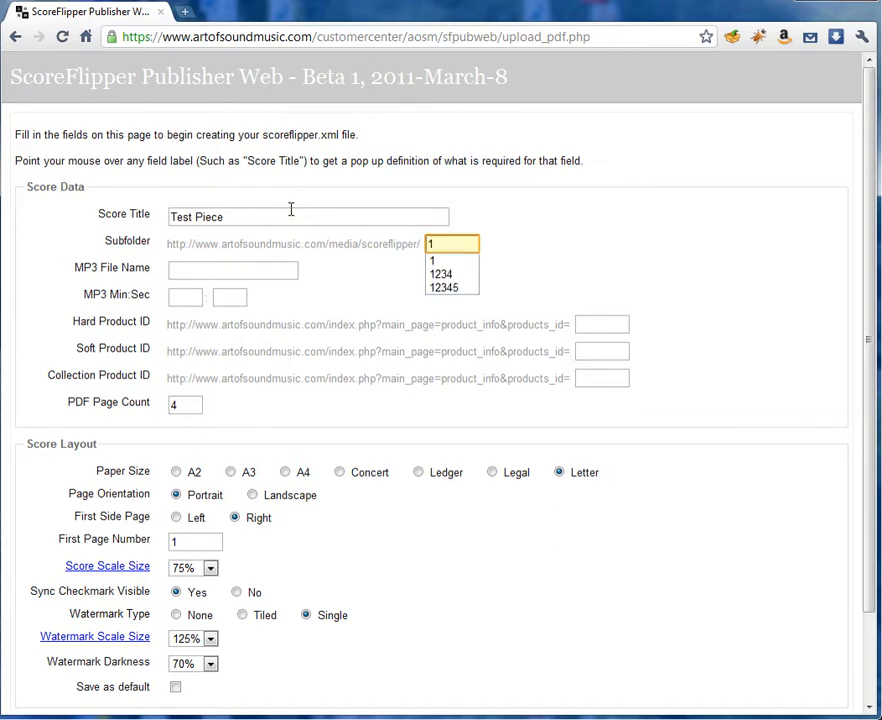
{"action": "key", "text": "Tab"}
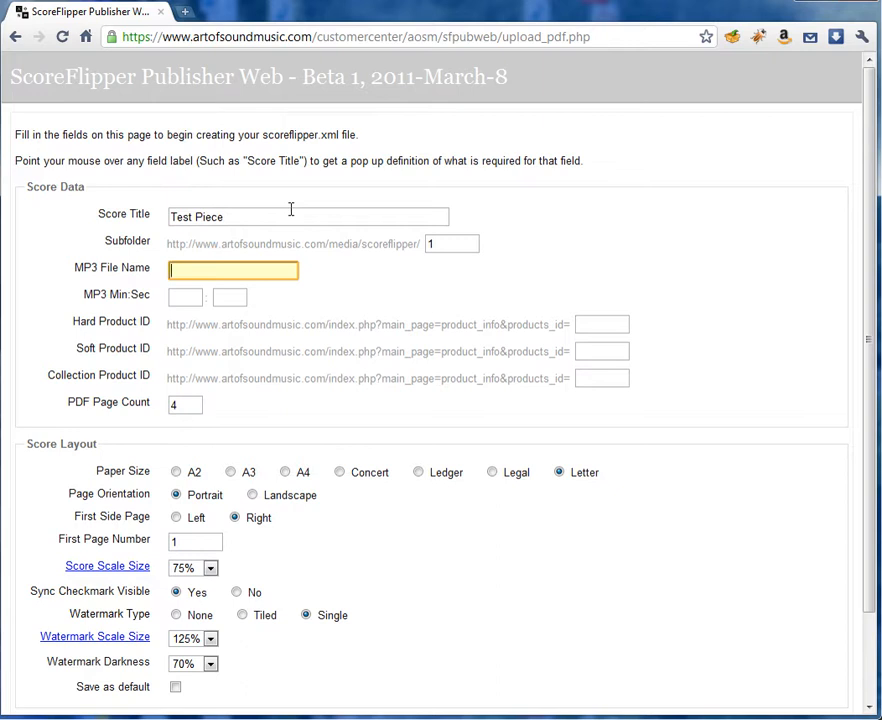
{"action": "type", "text": "1"}
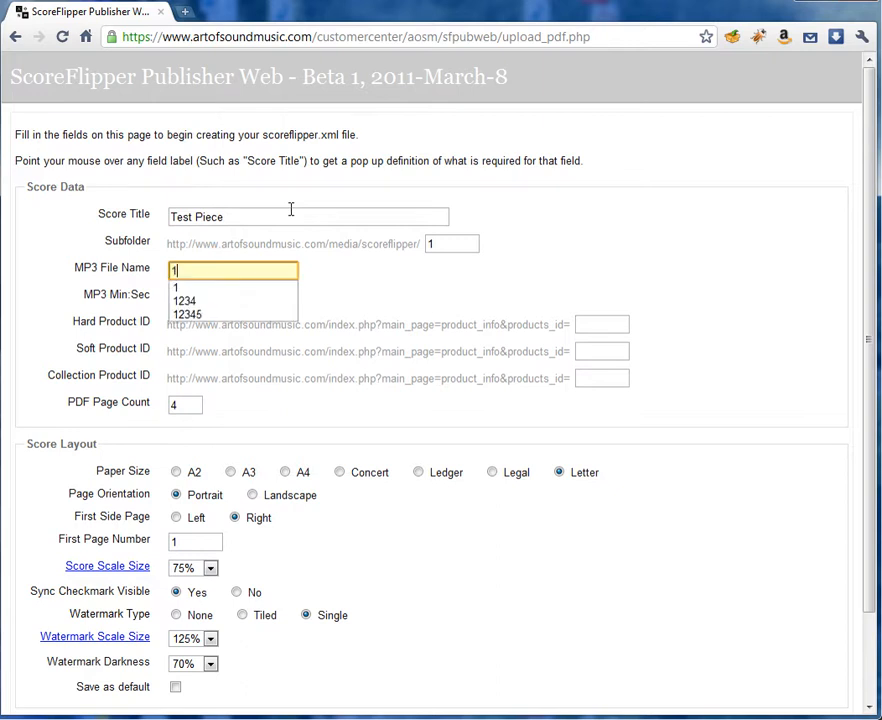
{"action": "key", "text": "Tab"}
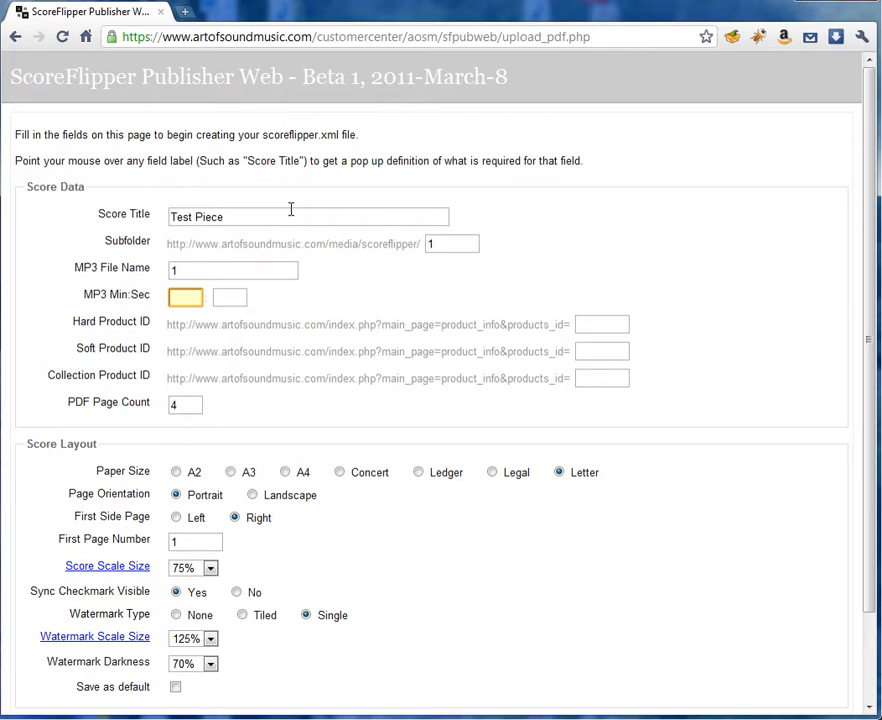
Set the MP3 duration to 3 minutes 03 seconds
{"action": "type", "text": "3"}
{"action": "key", "text": "Tab"}
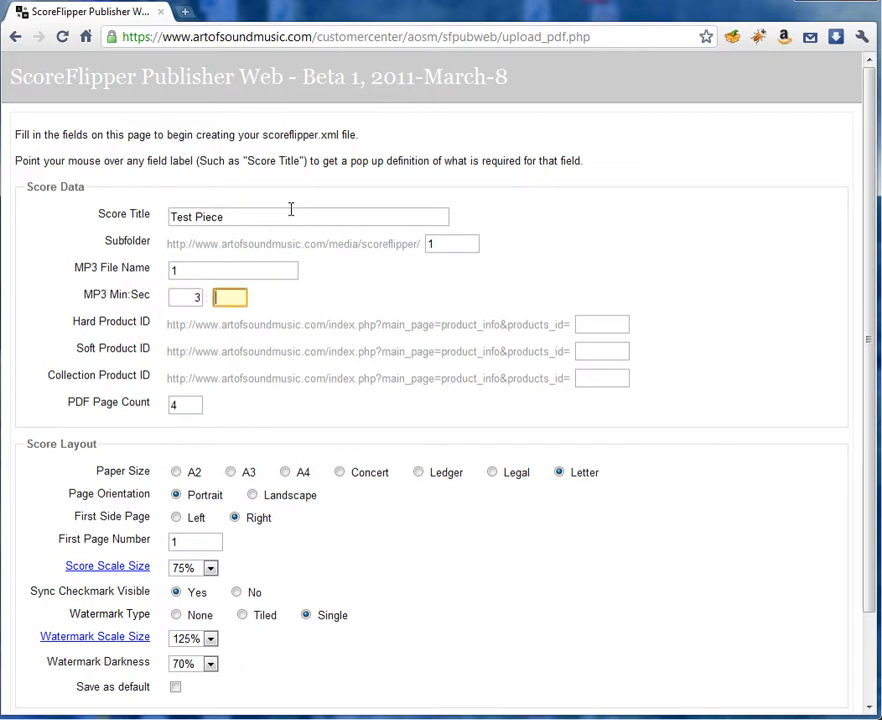
{"action": "type", "text": "03"}
{"action": "key", "text": "Tab"}
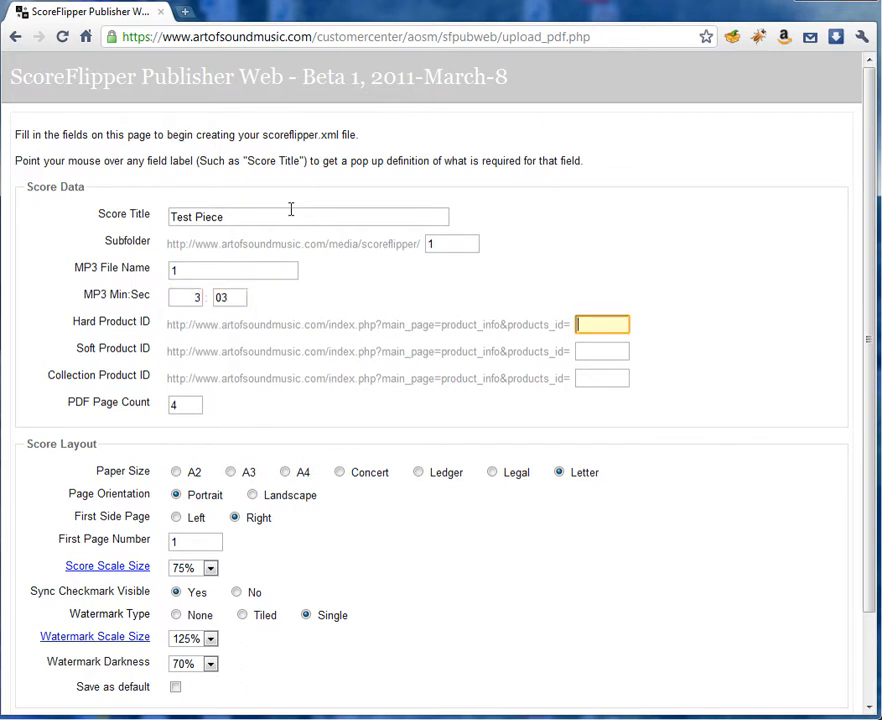
Set the hard product ID and the soft product ID to 1
{"action": "type", "text": "1"}
{"action": "key", "text": "Tab"}
{"action": "type", "text": "1"}
{"action": "key", "text": "Tab"}
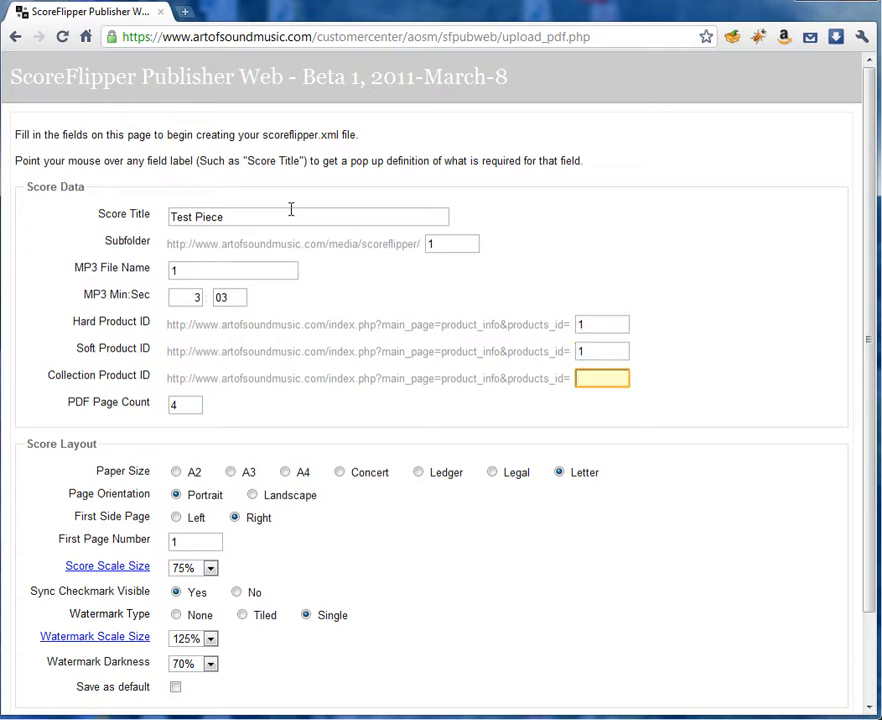
Submit the score data and layout form, keeping the pre-filled page count and layout options
{"action": "left_click_drag", "start_coordinate": [187, 407], "coordinate": [155, 401]}
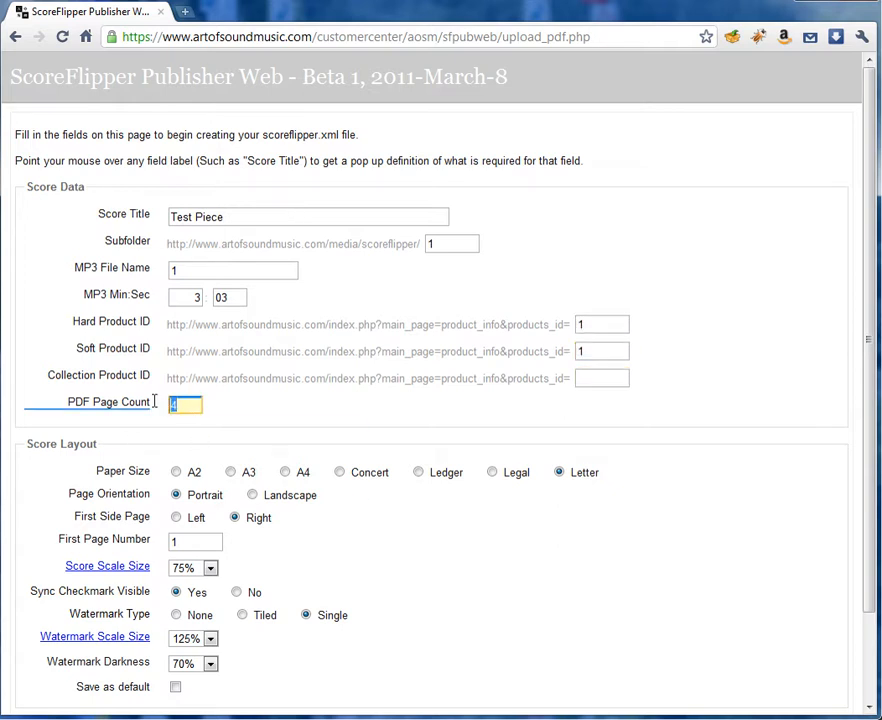
{"action": "left_click", "coordinate": [242, 411]}
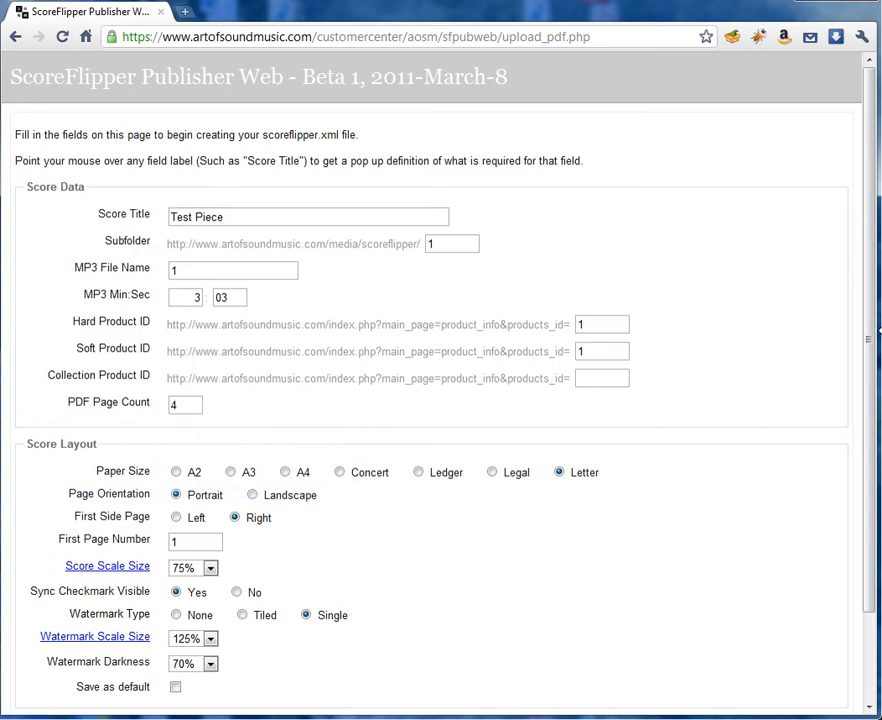
{"action": "left_click_drag", "start_coordinate": [872, 350], "coordinate": [874, 515]}
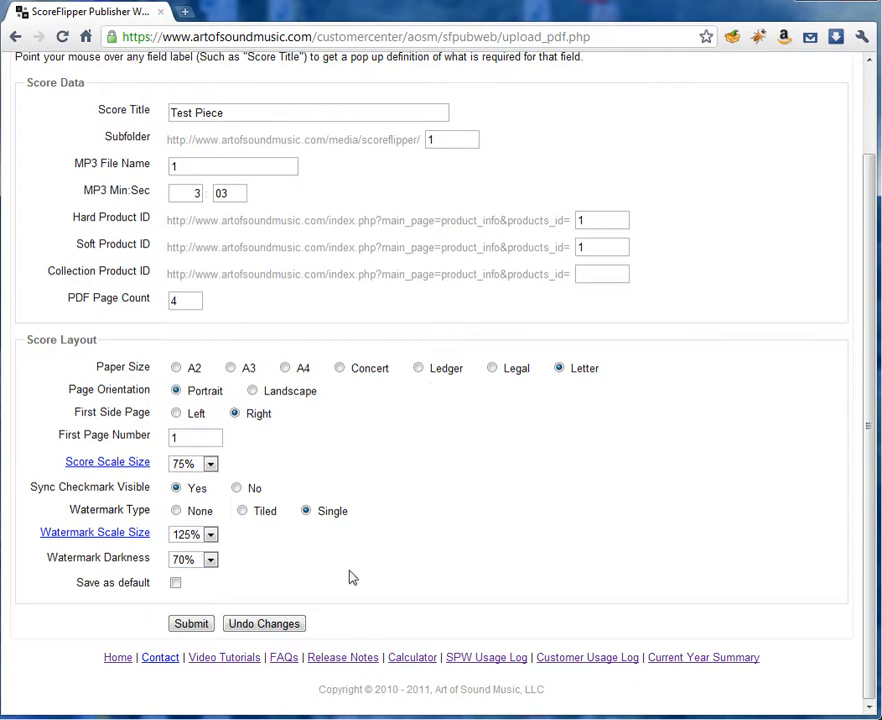
{"action": "left_click", "coordinate": [193, 625]}
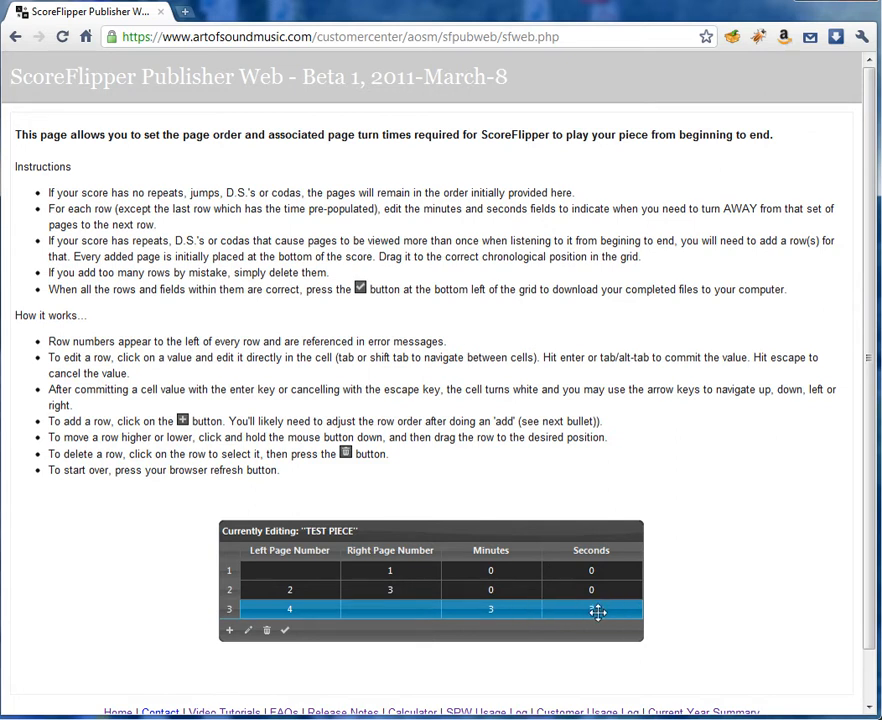
Set the page turn time of row 1 to 1 minute 04 seconds
{"action": "left_click", "coordinate": [380, 574]}
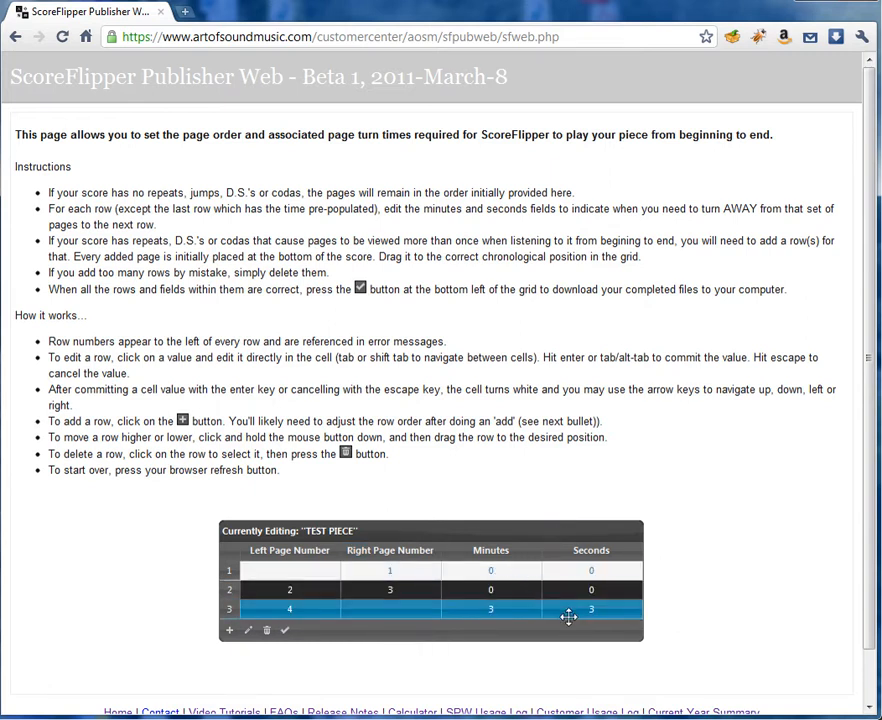
{"action": "left_click", "coordinate": [249, 632]}
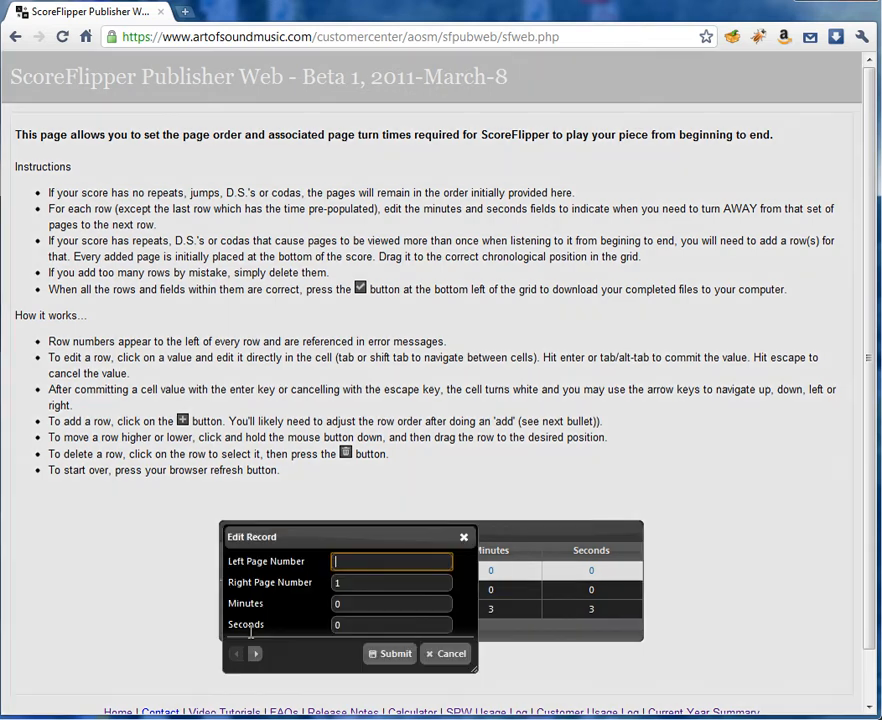
{"action": "left_click", "coordinate": [335, 604]}
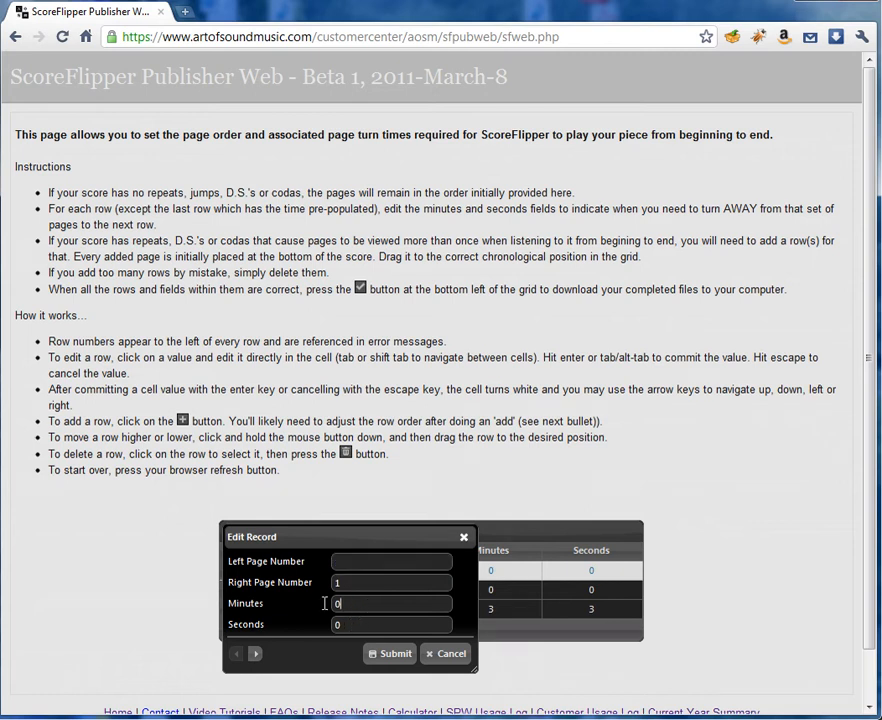
{"action": "type", "text": "1"}
{"action": "key", "text": "Tab"}
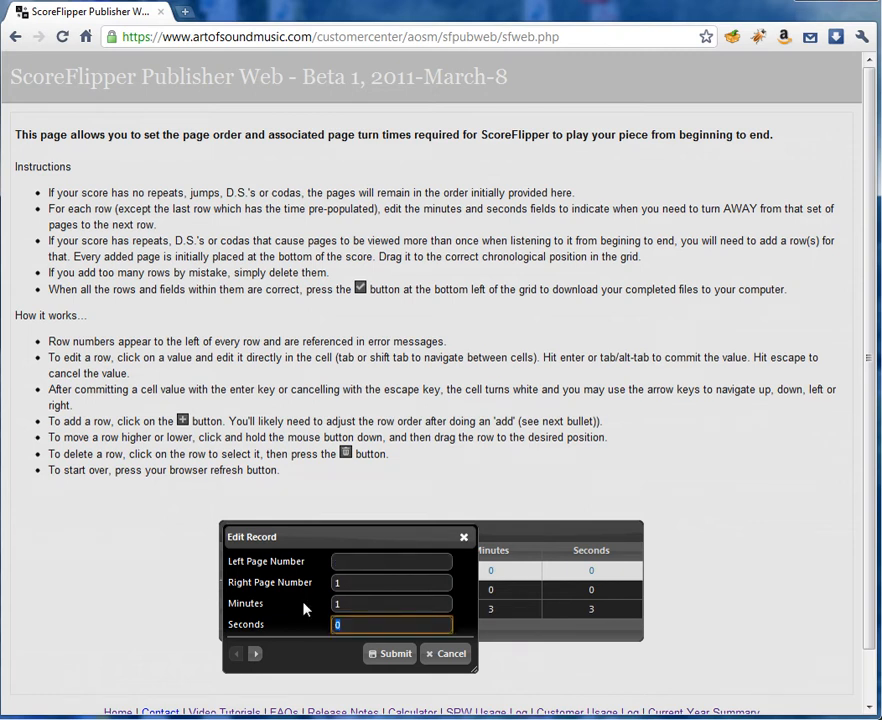
{"action": "type", "text": "04"}
{"action": "left_click", "coordinate": [397, 654]}
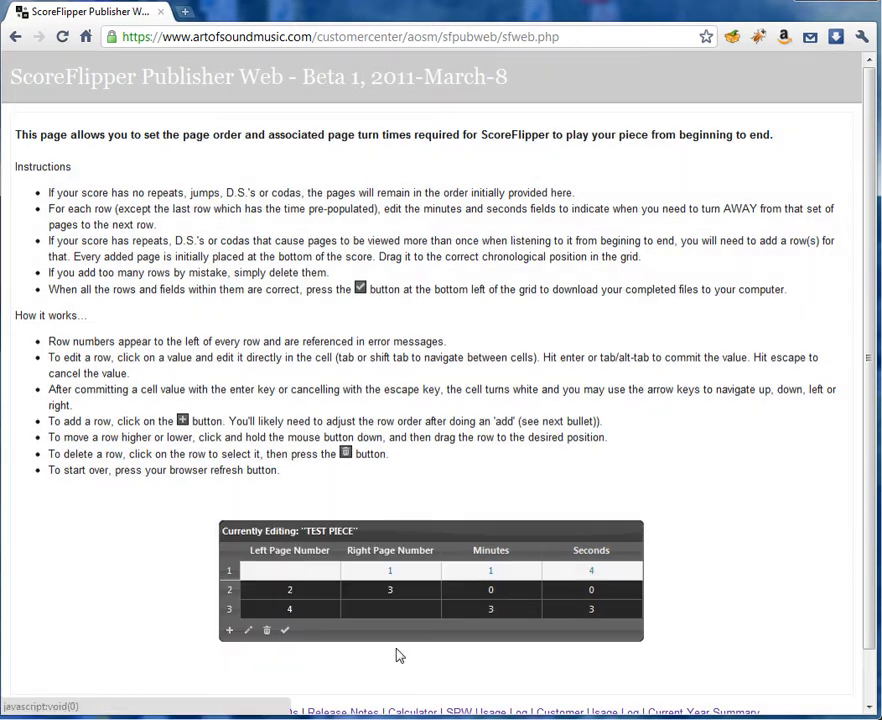
Set the page turn time of row 2 to 2 minutes 05 seconds
{"action": "left_click", "coordinate": [519, 590]}
{"action": "left_click", "coordinate": [248, 630]}
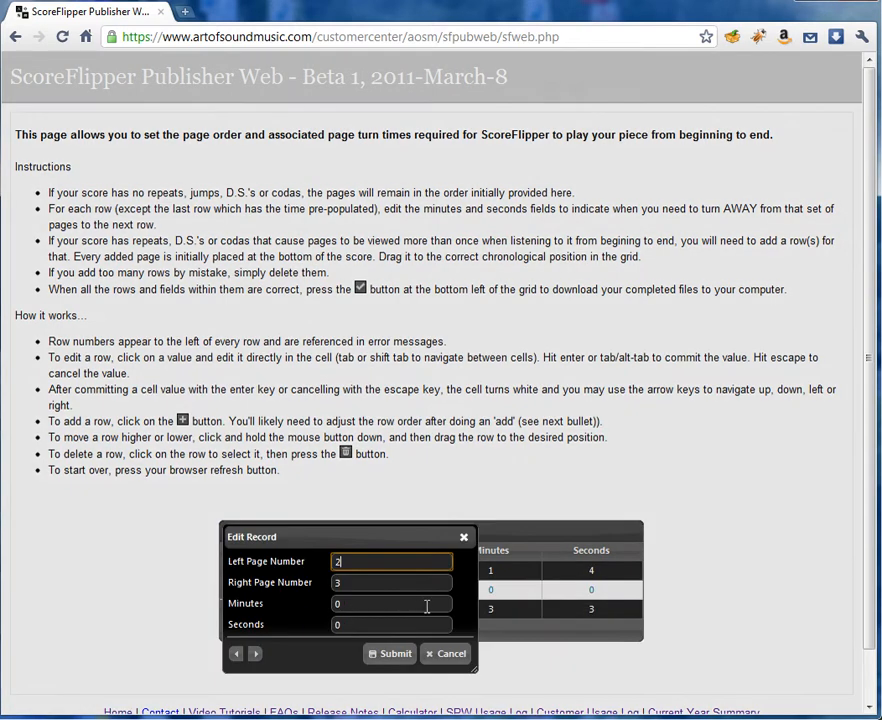
{"action": "key", "text": "Tab"}
{"action": "key", "text": "Tab"}
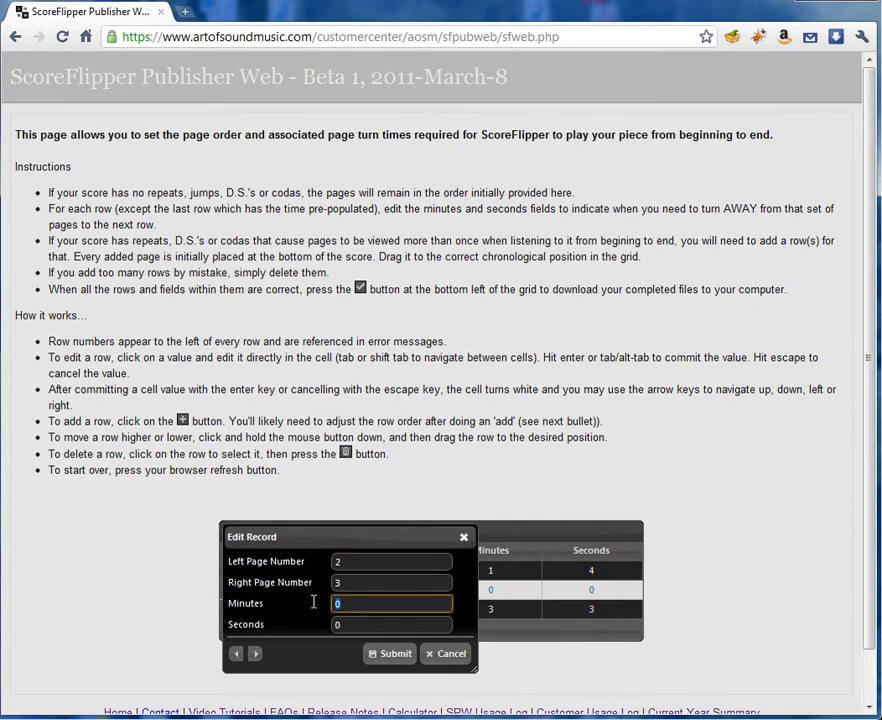
{"action": "type", "text": "2"}
{"action": "key", "text": "Tab"}
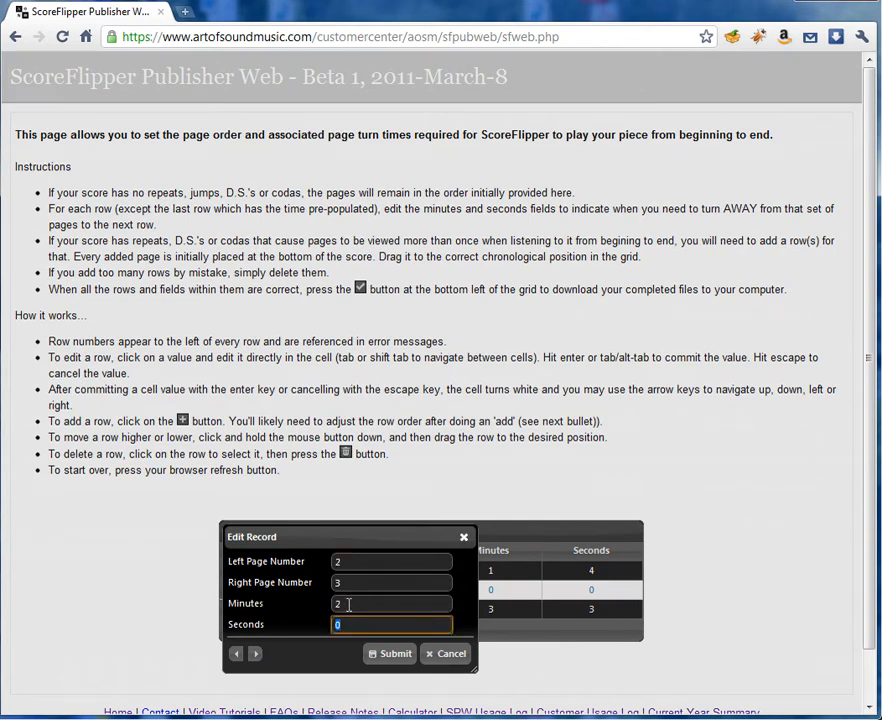
{"action": "type", "text": "05"}
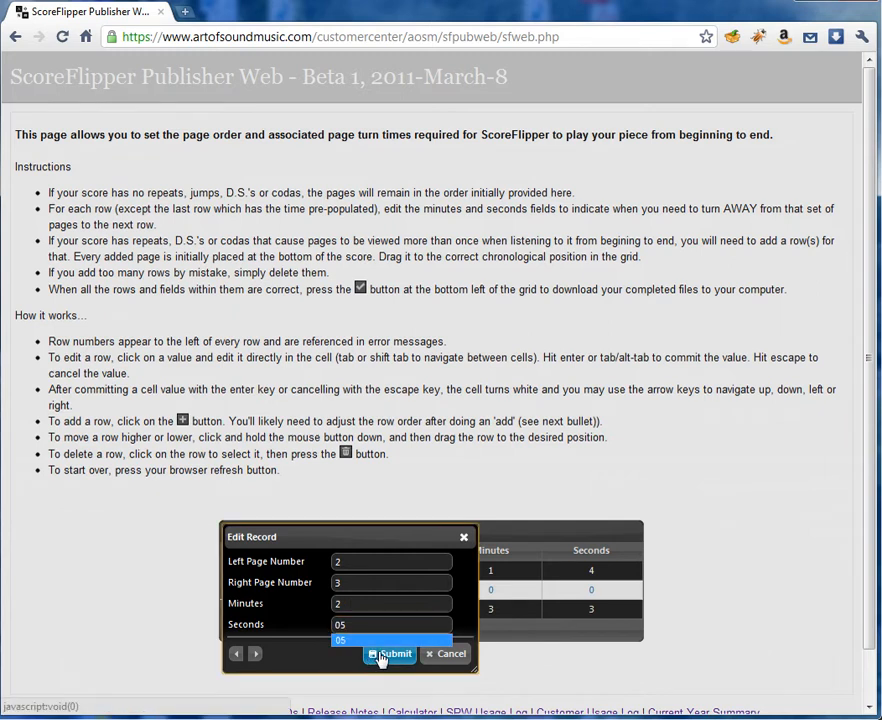
{"action": "left_click", "coordinate": [382, 655]}
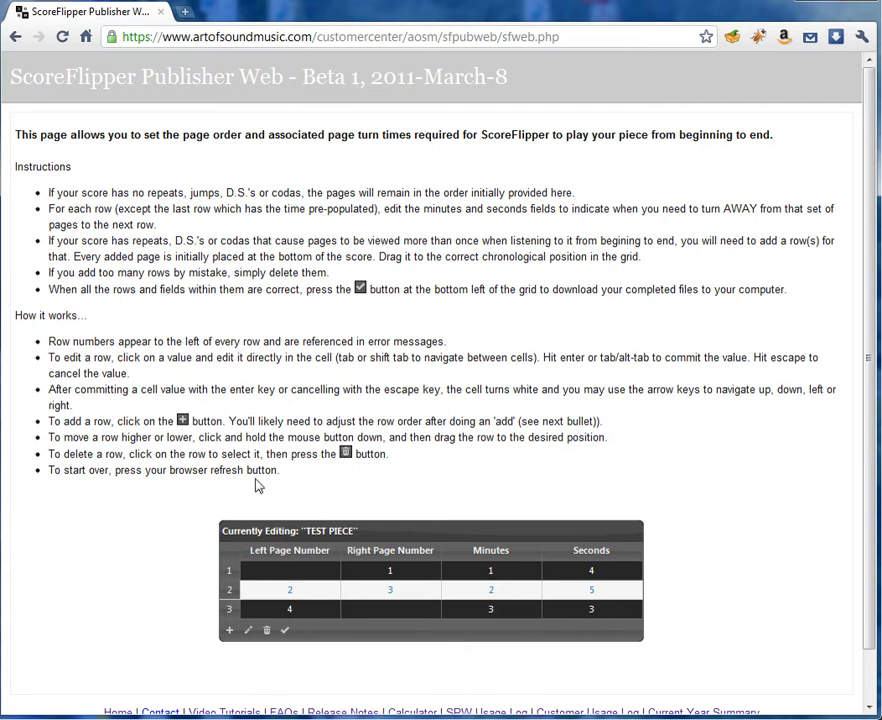
Set row 1's page turn time to 0 minutes 0 seconds and try to submit the completed page grid
{"action": "left_click", "coordinate": [478, 571]}
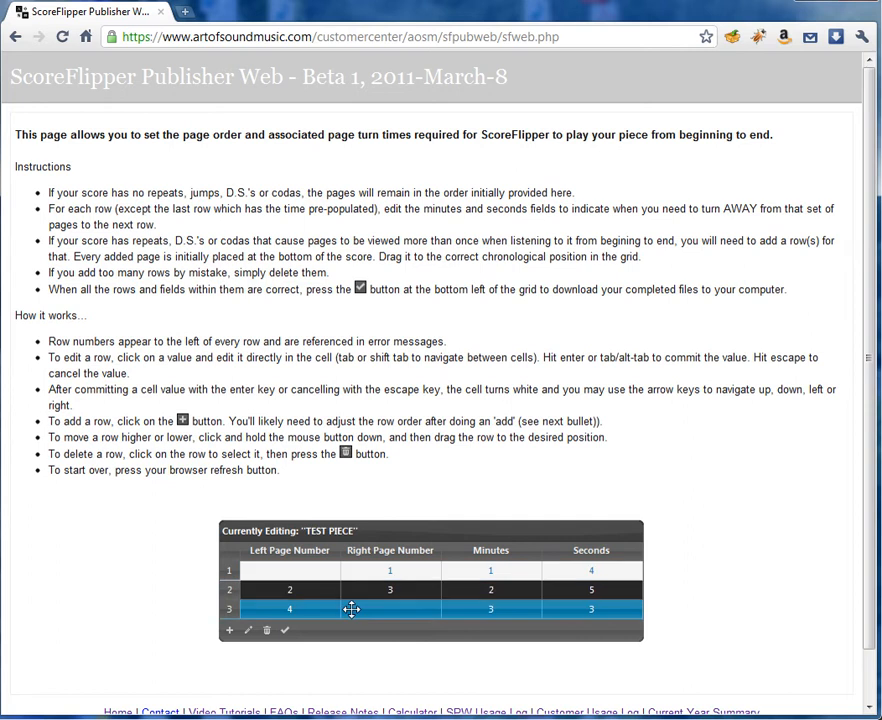
{"action": "left_click", "coordinate": [247, 634]}
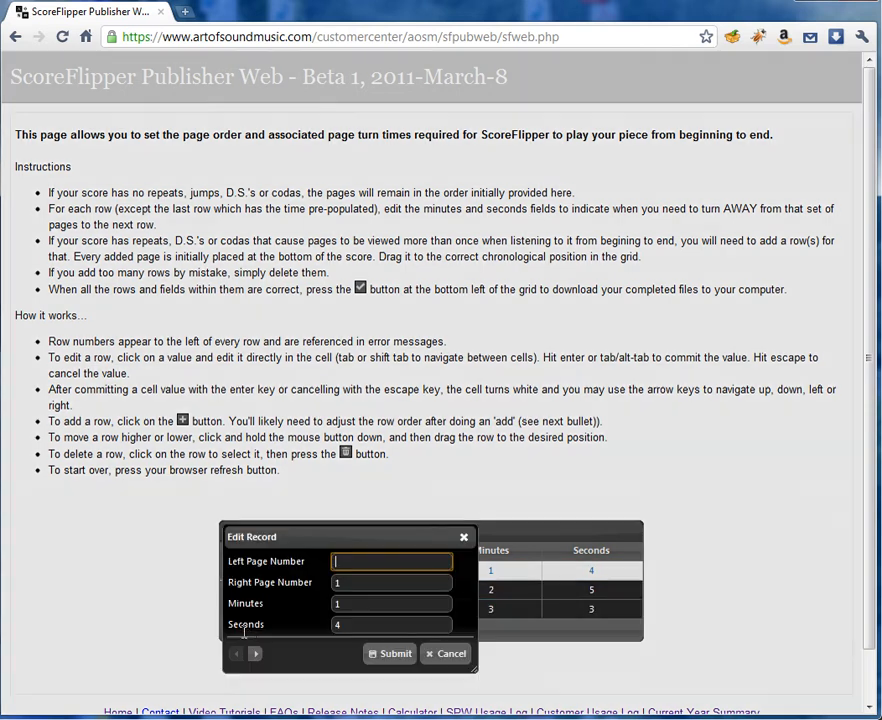
{"action": "left_click_drag", "start_coordinate": [377, 605], "coordinate": [291, 605]}
{"action": "type", "text": "0"}
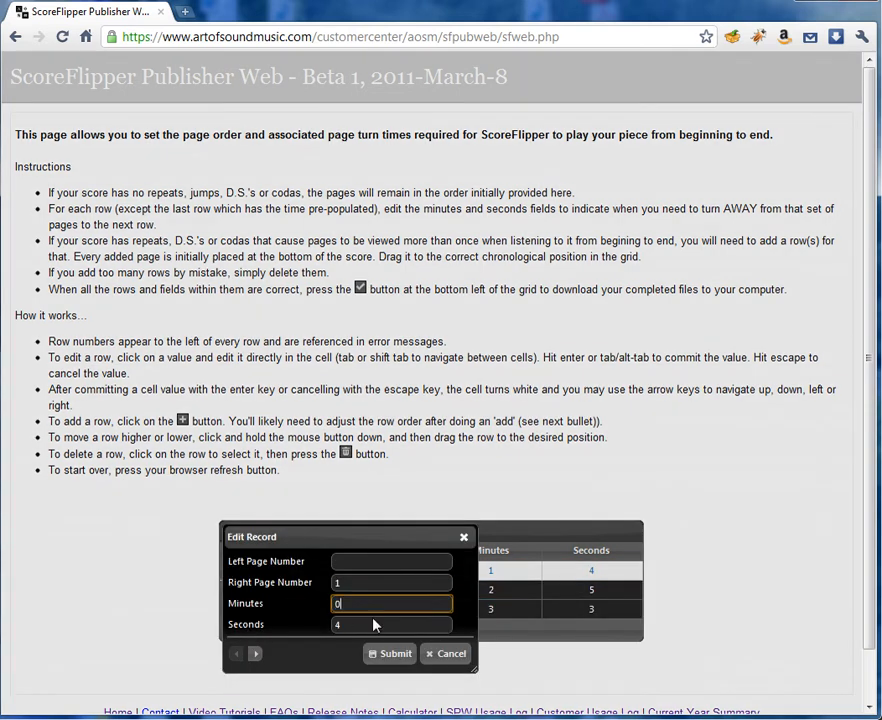
{"action": "left_click_drag", "start_coordinate": [368, 624], "coordinate": [318, 622]}
{"action": "type", "text": "0"}
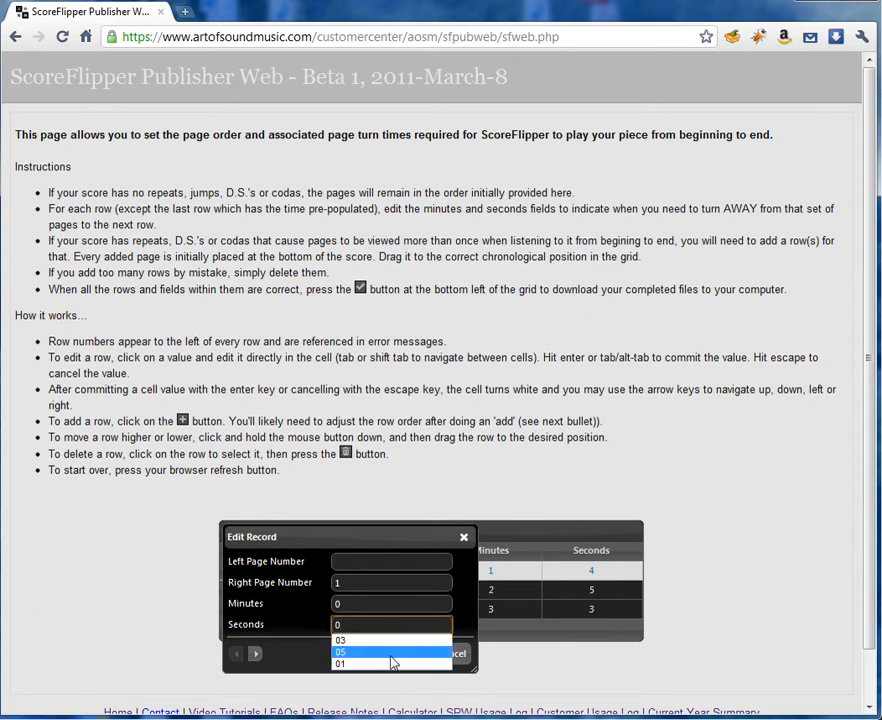
{"action": "left_click", "coordinate": [393, 654]}
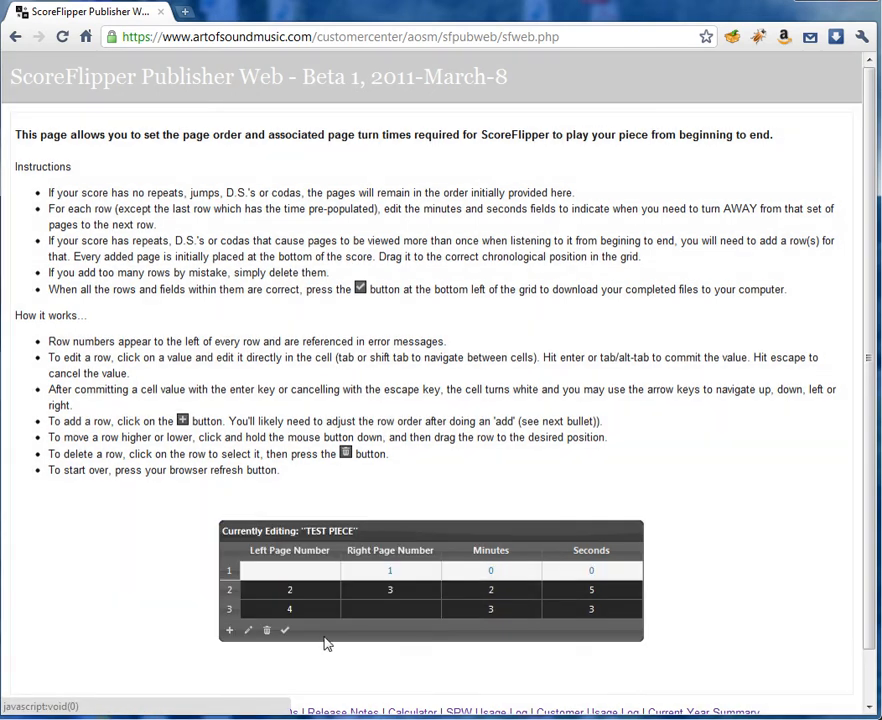
{"action": "left_click", "coordinate": [285, 630]}
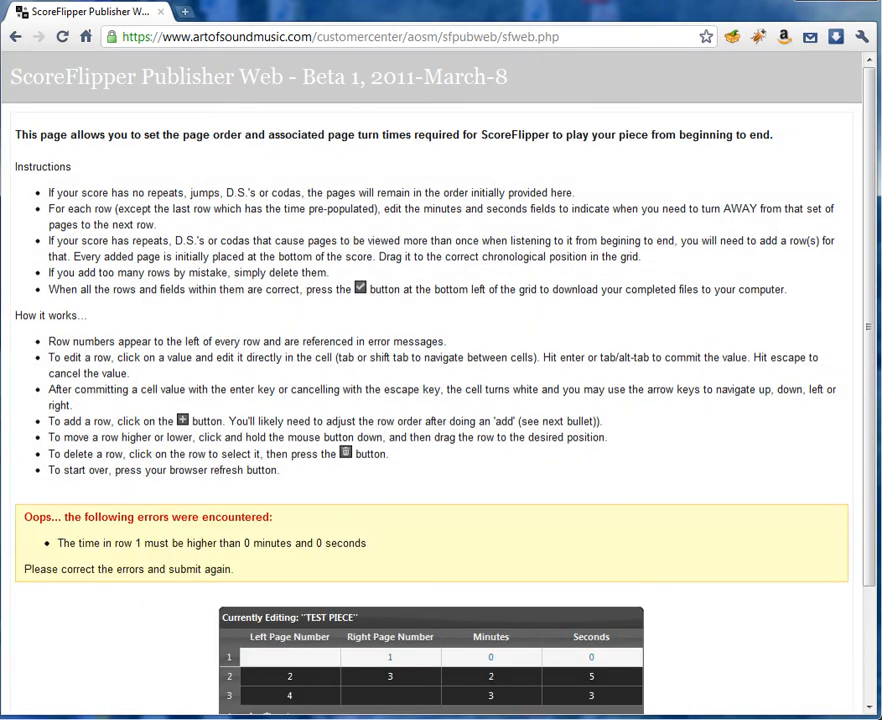
{"action": "left_click_drag", "start_coordinate": [870, 345], "coordinate": [870, 460]}
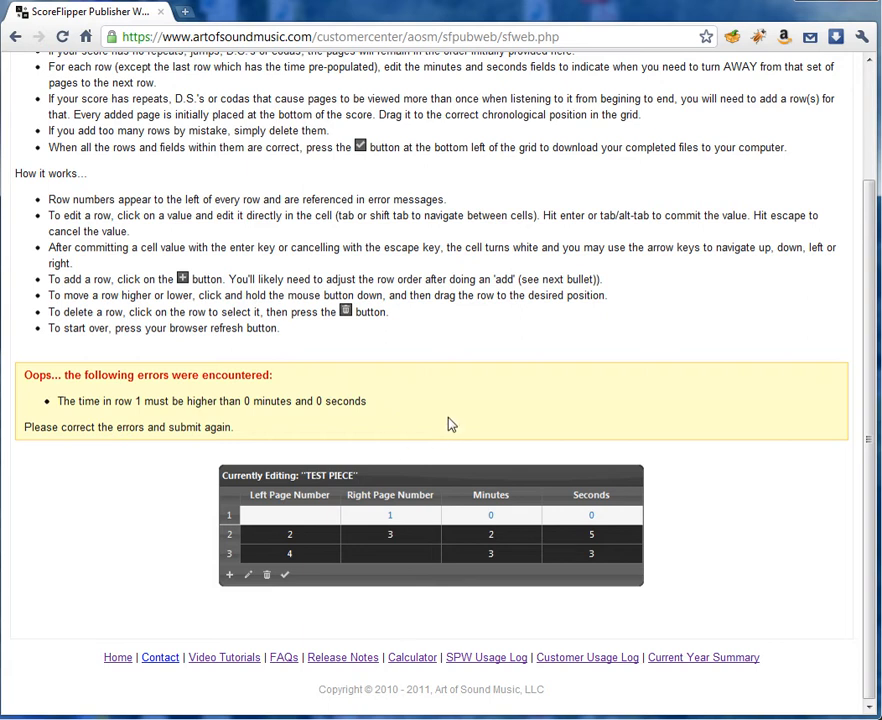
Set row 1's page turn time to 1 minute 05 seconds and submit the completed page grid
{"action": "left_click", "coordinate": [248, 574]}
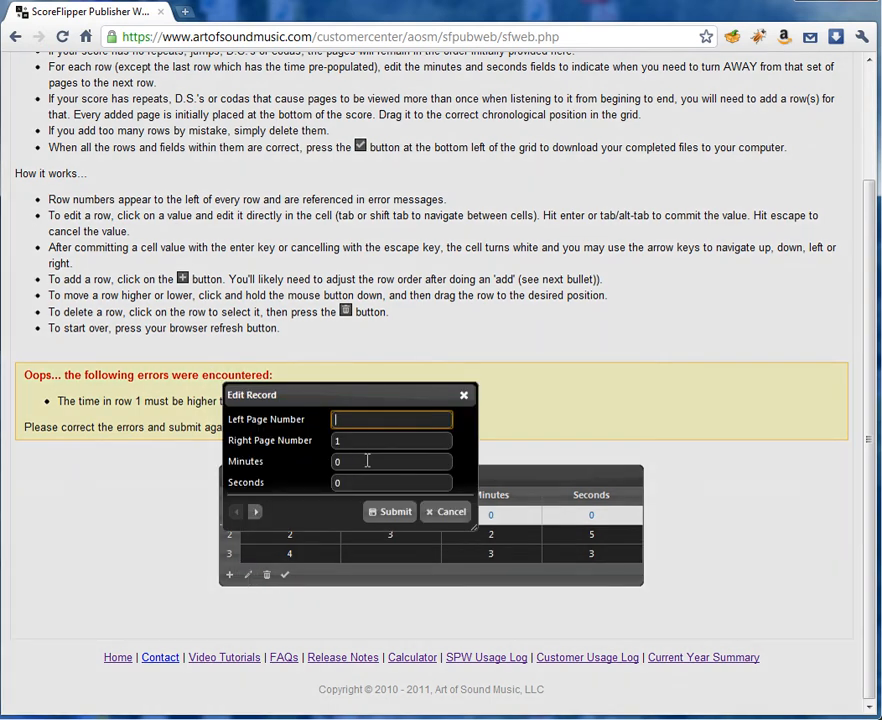
{"action": "double_click", "coordinate": [367, 460]}
{"action": "type", "text": "1"}
{"action": "key", "text": "Tab"}
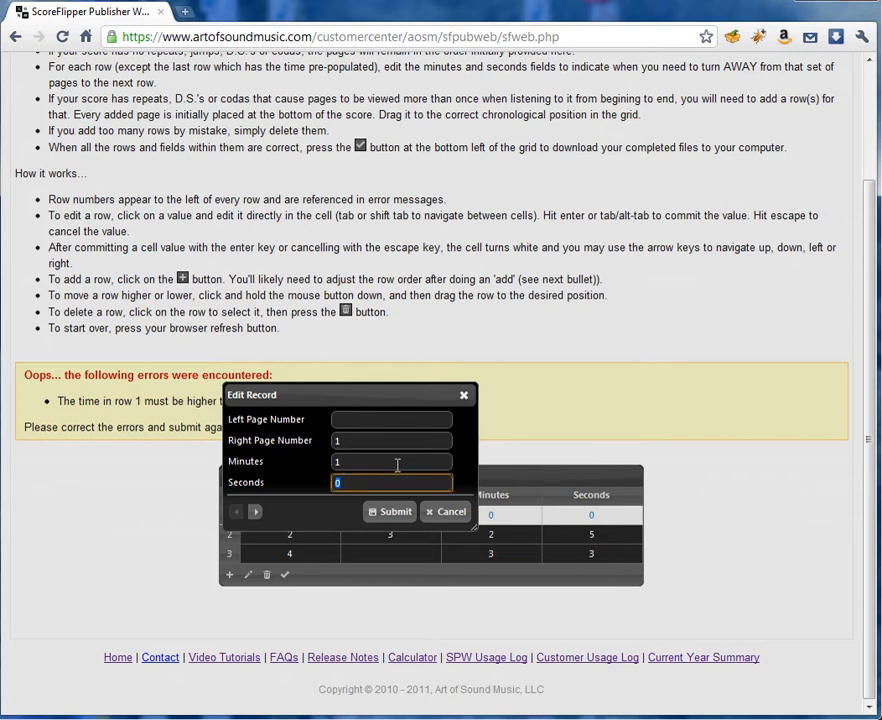
{"action": "type", "text": "0"}
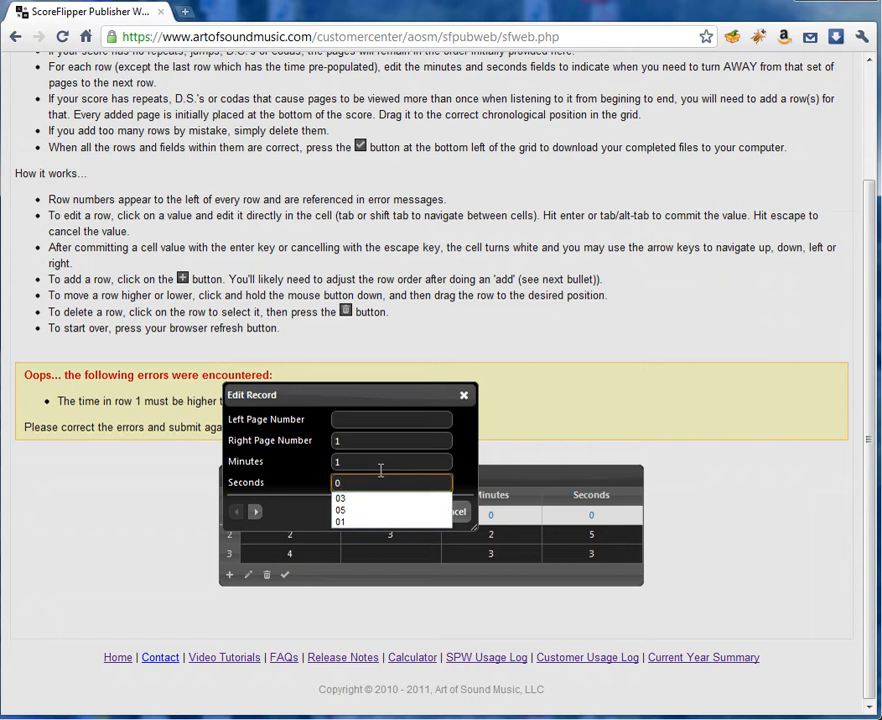
{"action": "type", "text": "5"}
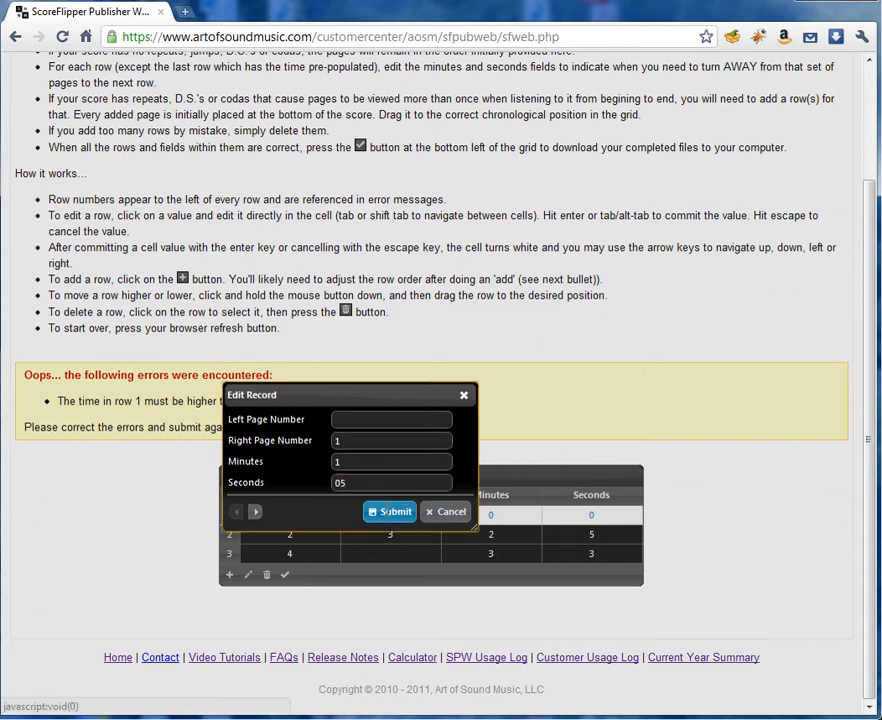
{"action": "left_click", "coordinate": [386, 512]}
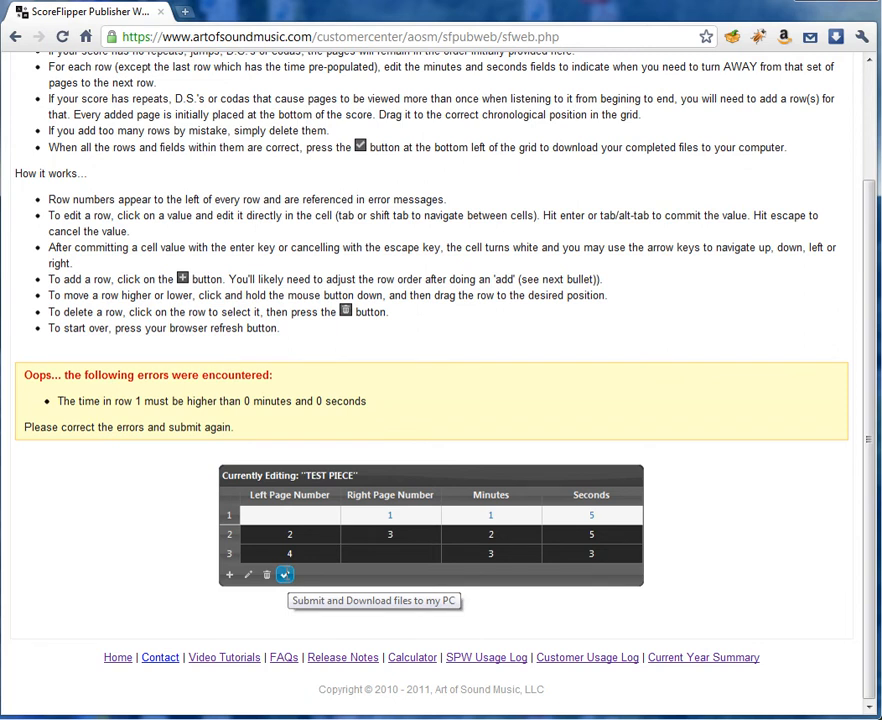
{"action": "left_click", "coordinate": [284, 575]}
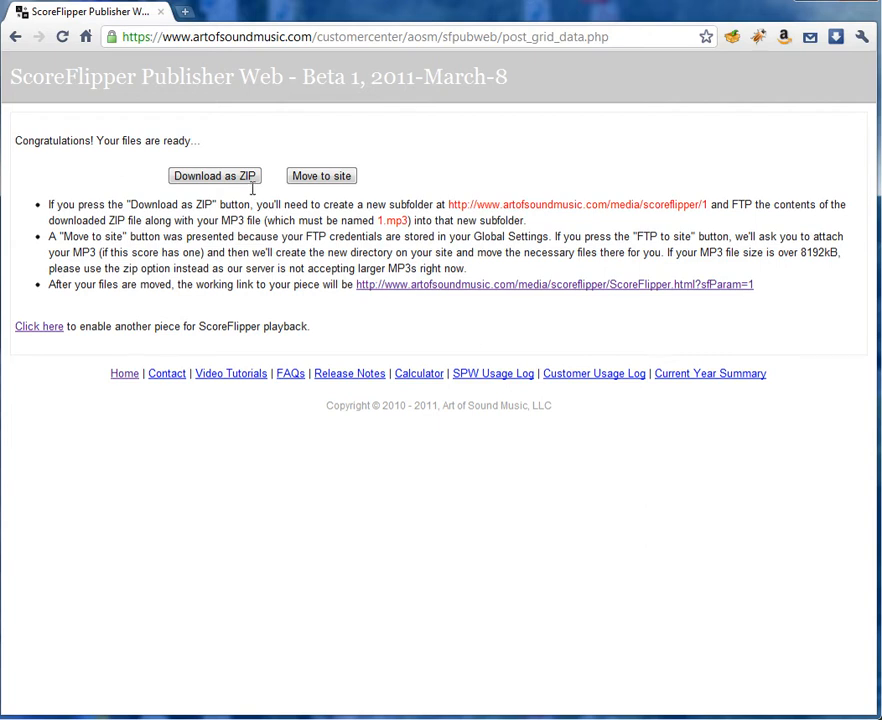
Move the finished files to the site, attaching and uploading medium.mp3 as the piece's audio
{"action": "left_click", "coordinate": [334, 176]}
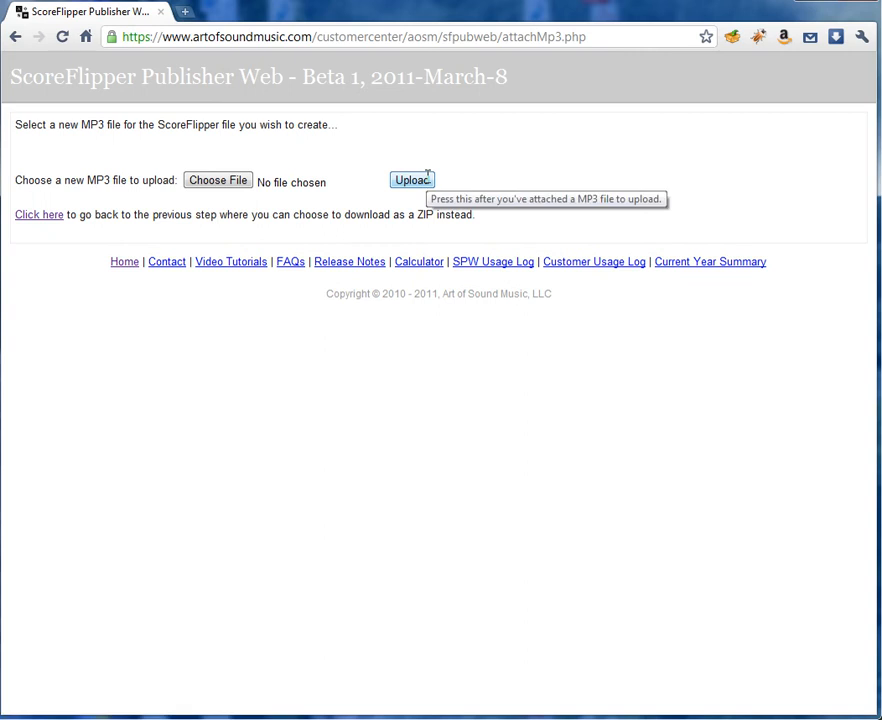
{"action": "left_click", "coordinate": [234, 182]}
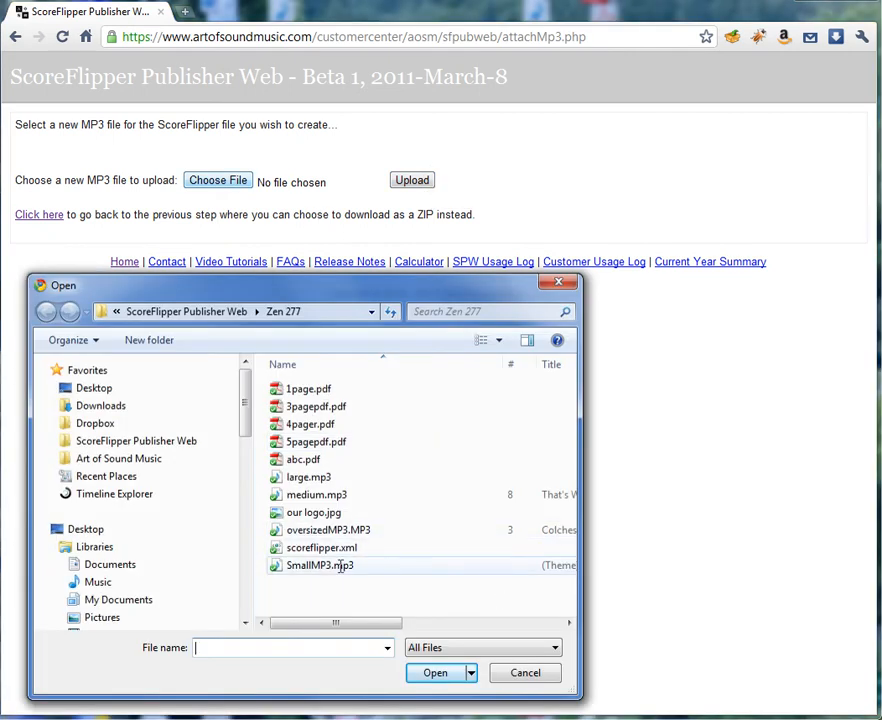
{"action": "double_click", "coordinate": [316, 495]}
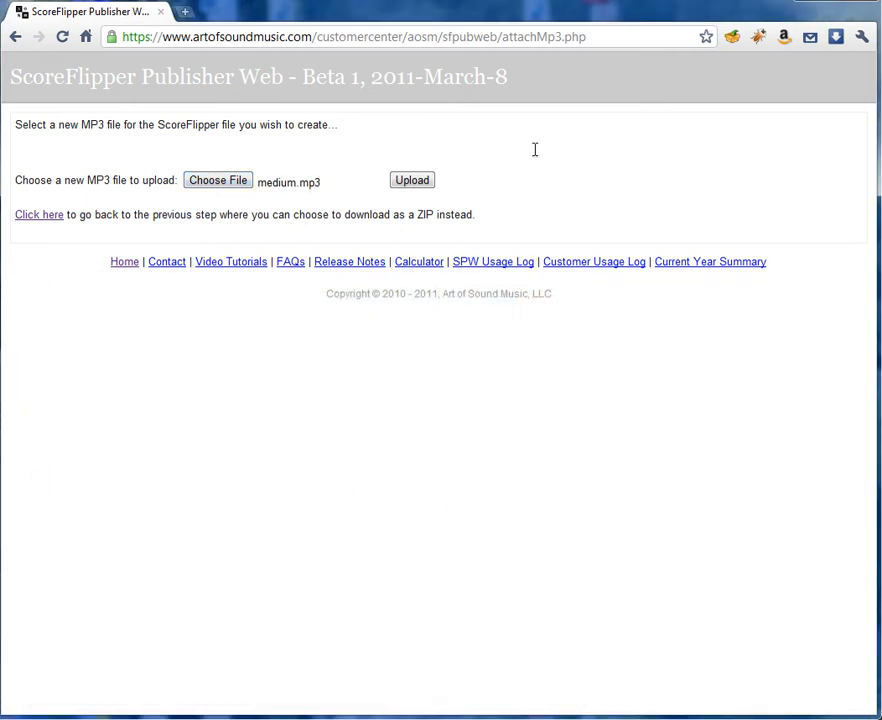
{"action": "left_click", "coordinate": [411, 181]}
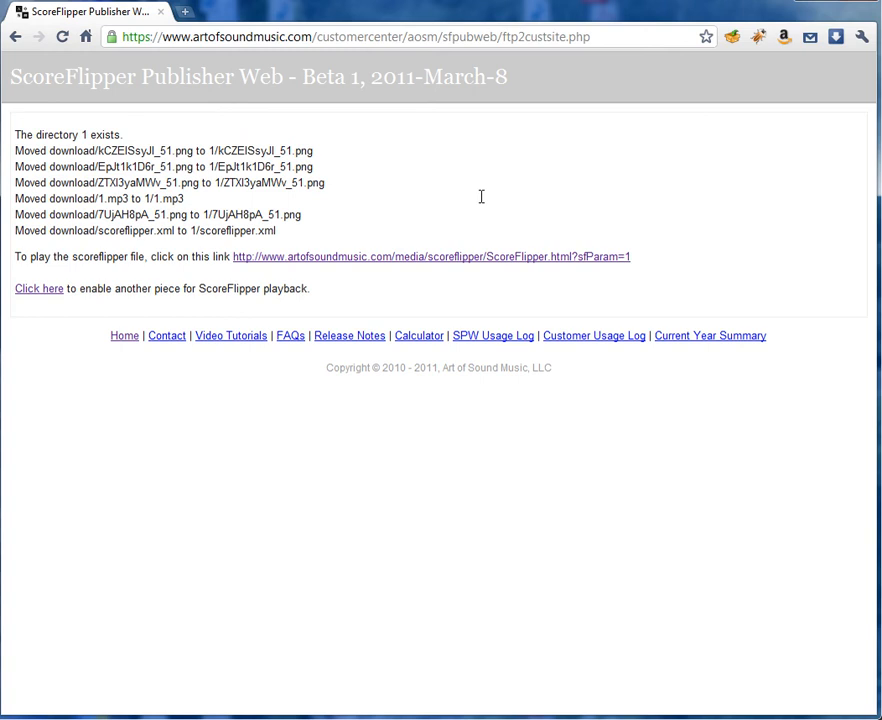
Examine the list of moved files, including the MP3, the page images and scoreflipper.xml
{"action": "left_click_drag", "start_coordinate": [150, 198], "coordinate": [211, 199]}
{"action": "left_click", "coordinate": [262, 190]}
{"action": "left_click_drag", "start_coordinate": [328, 184], "coordinate": [20, 148]}
{"action": "left_click_drag", "start_coordinate": [300, 214], "coordinate": [216, 214]}
{"action": "left_click_drag", "start_coordinate": [322, 183], "coordinate": [222, 150]}
{"action": "left_click", "coordinate": [409, 177]}
{"action": "left_click_drag", "start_coordinate": [276, 232], "coordinate": [200, 232]}
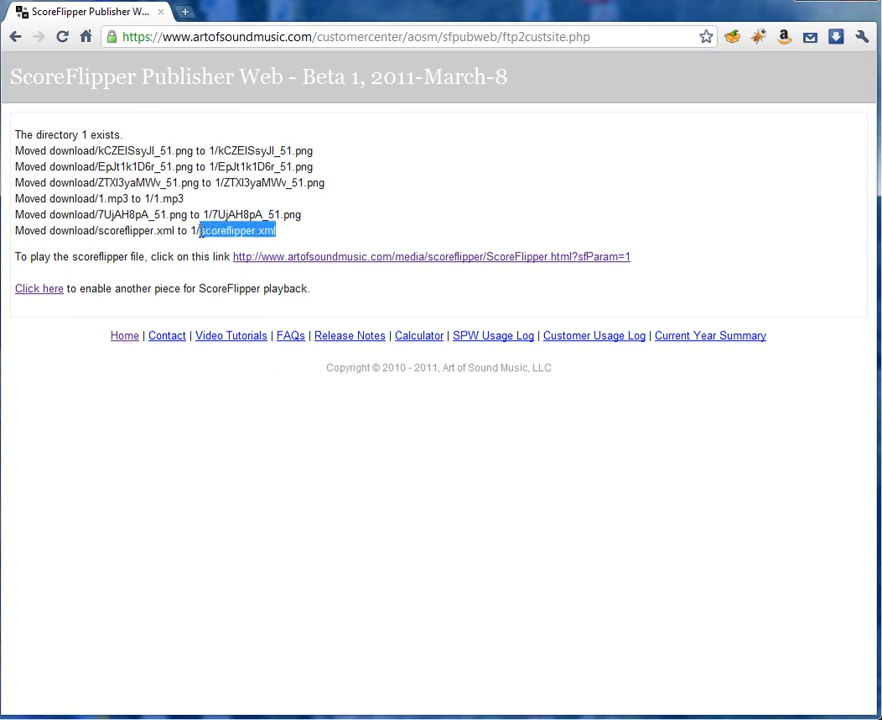
{"action": "left_click", "coordinate": [360, 174]}
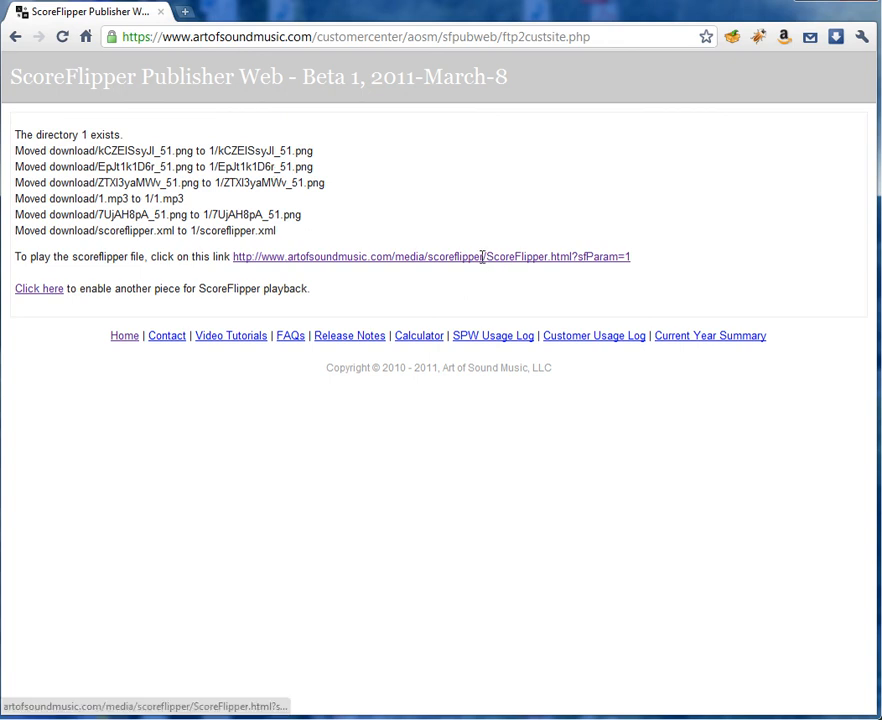
Open the published piece through its playback link and pause the audio
{"action": "left_click", "coordinate": [482, 257]}
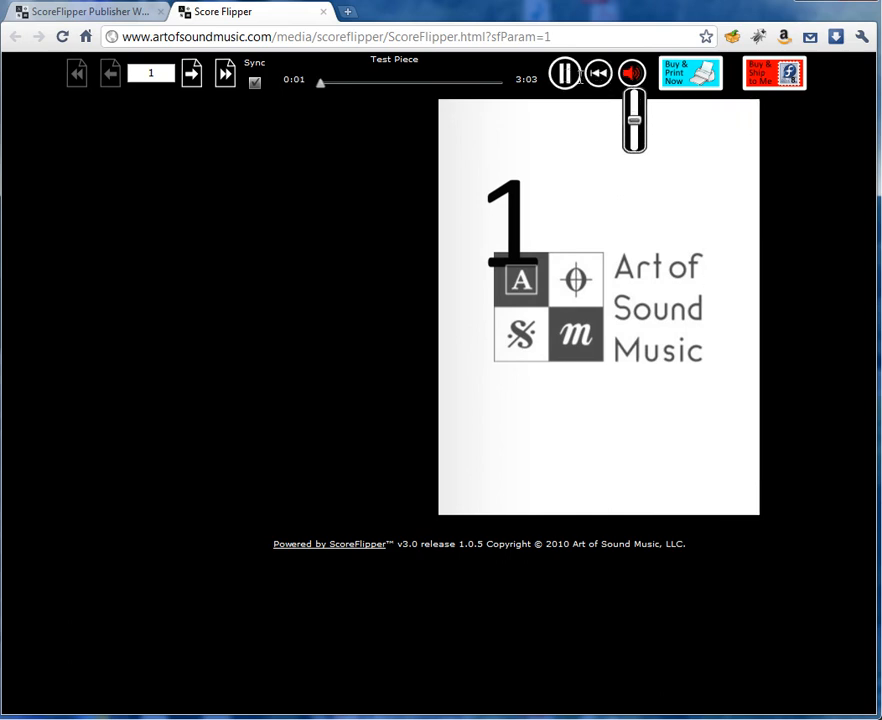
{"action": "left_click", "coordinate": [566, 74]}
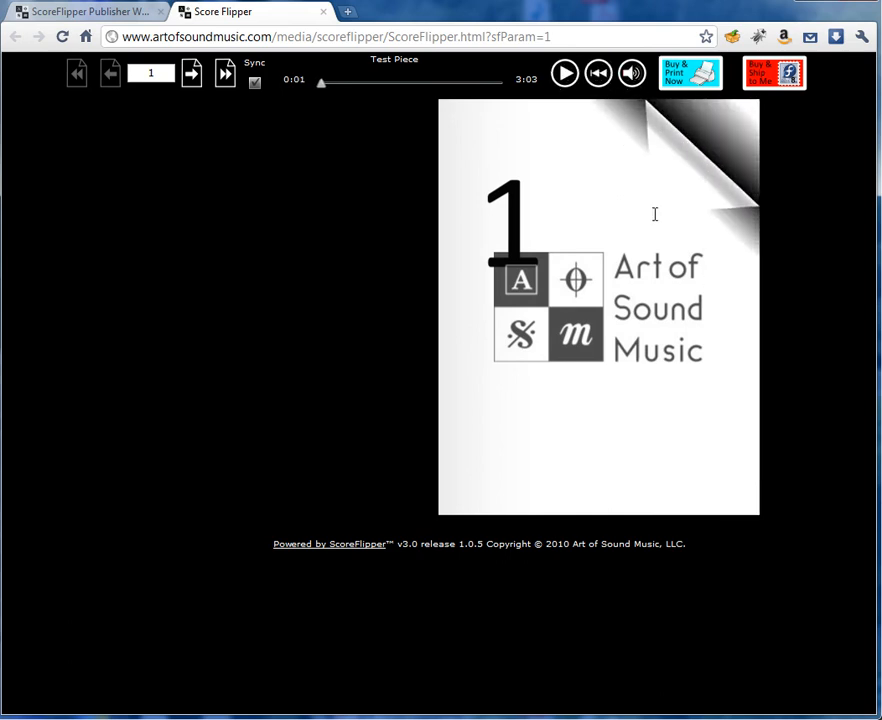
Flip through the score's pages from page 1 to the end and back to page 1, twice
{"action": "left_click", "coordinate": [654, 213]}
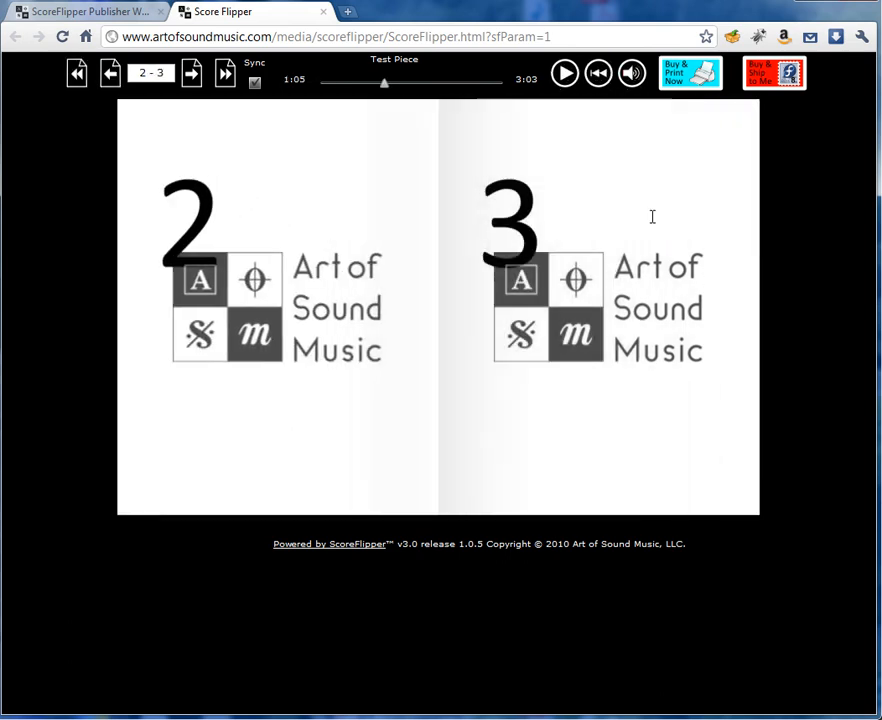
{"action": "left_click", "coordinate": [652, 216]}
{"action": "left_click", "coordinate": [282, 244]}
{"action": "left_click", "coordinate": [278, 244]}
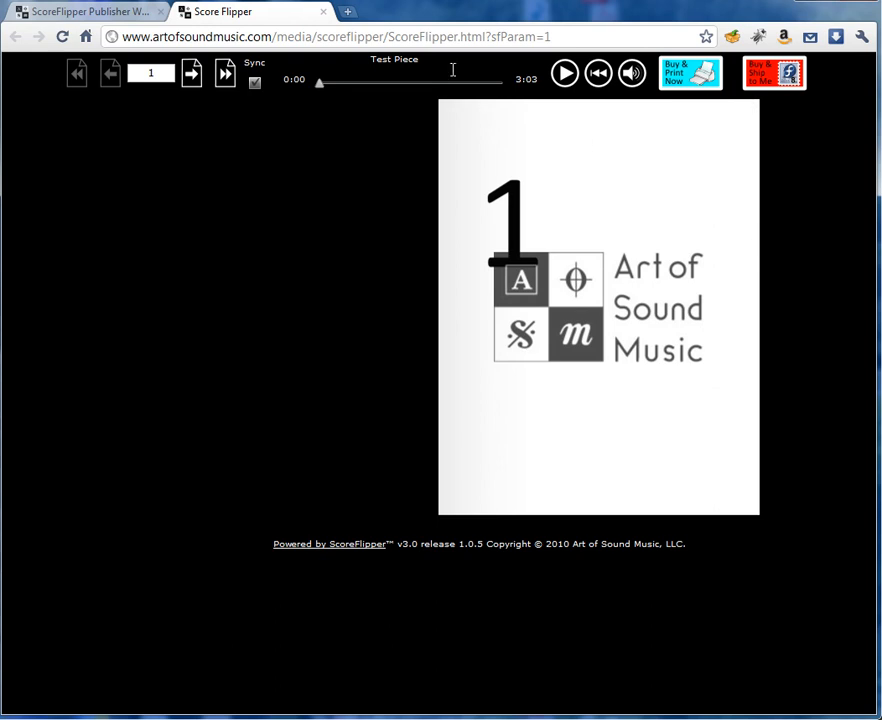
{"action": "left_click", "coordinate": [695, 185]}
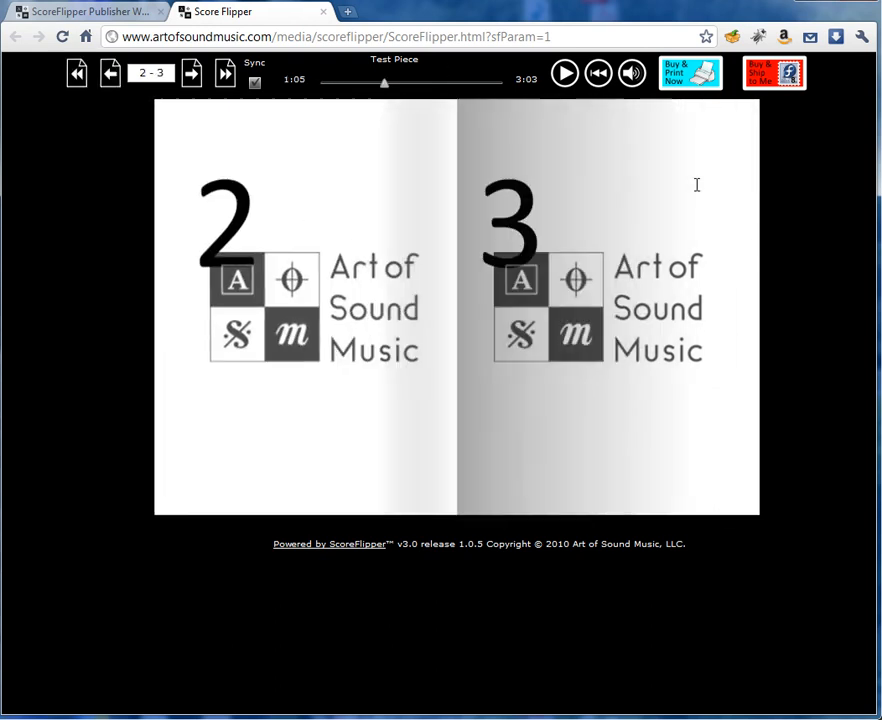
{"action": "left_click", "coordinate": [692, 187]}
{"action": "left_click", "coordinate": [327, 347]}
{"action": "left_click", "coordinate": [360, 319]}
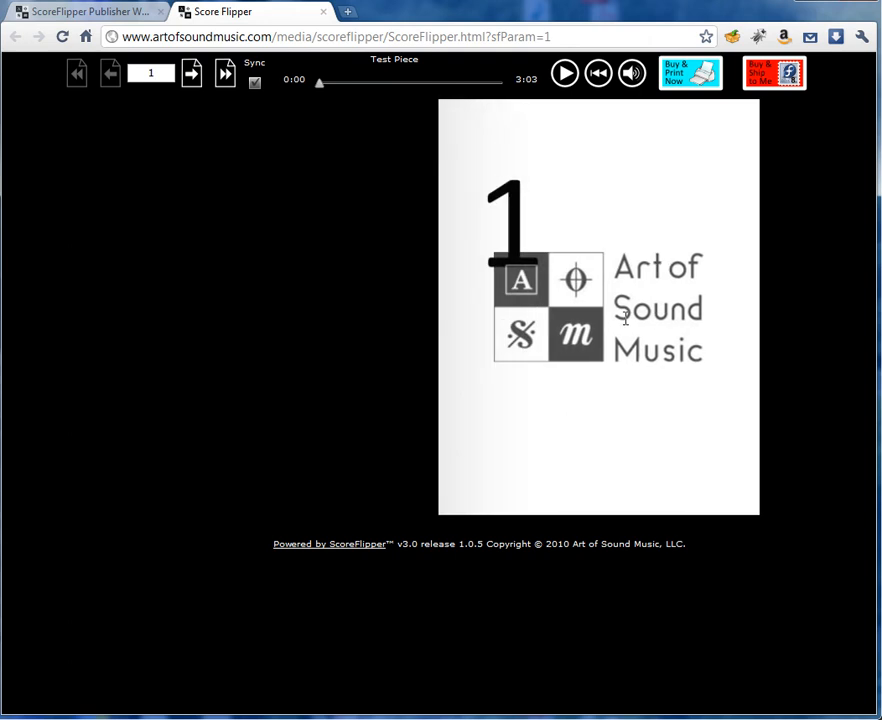